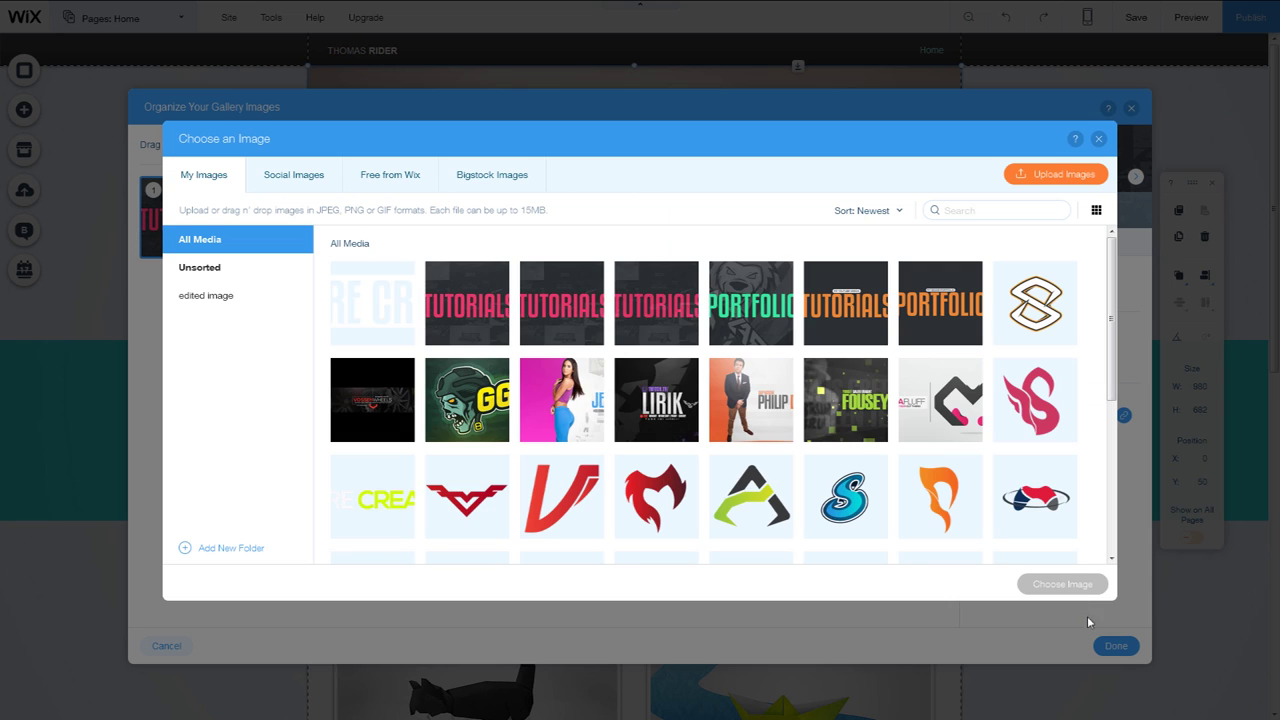
Dismiss the image chooser without picking an image and apply the slide deck gallery's current image set.
{"action": "left_click", "coordinate": [1098, 138]}
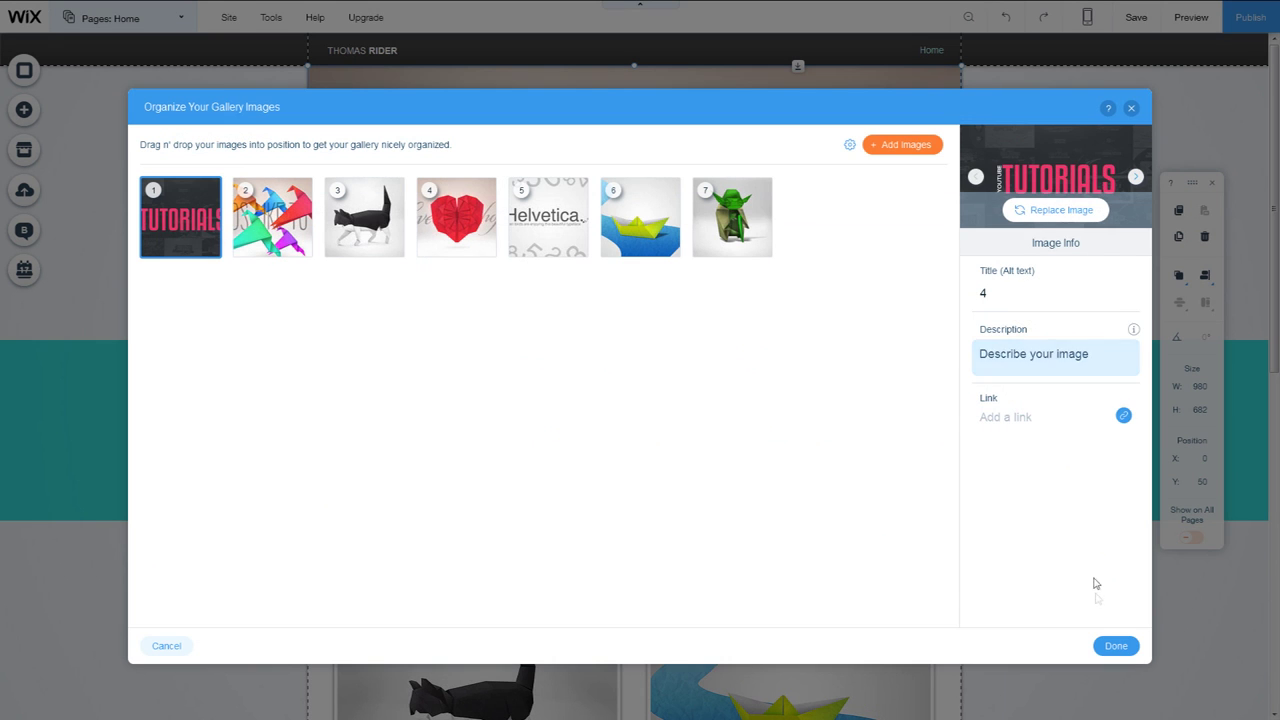
{"action": "left_click", "coordinate": [1114, 646]}
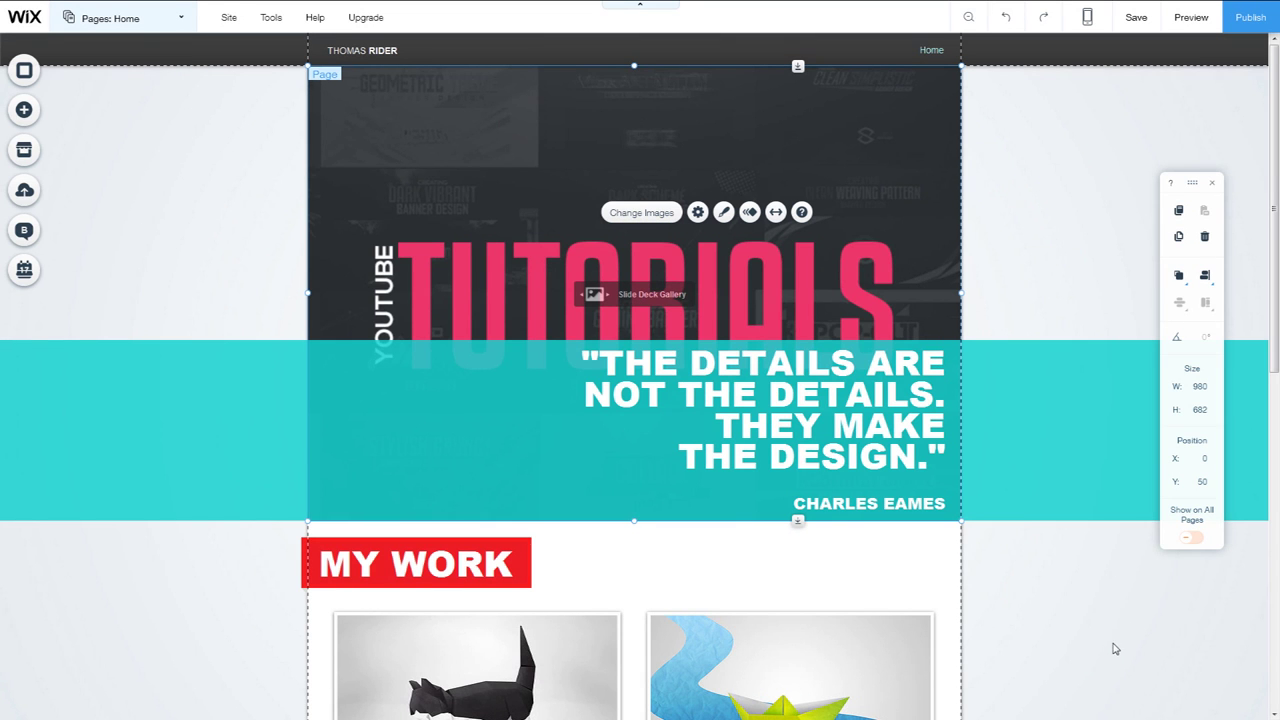
Preview the home page and look through its slide gallery, work section and contact area.
{"action": "left_click", "coordinate": [1191, 17]}
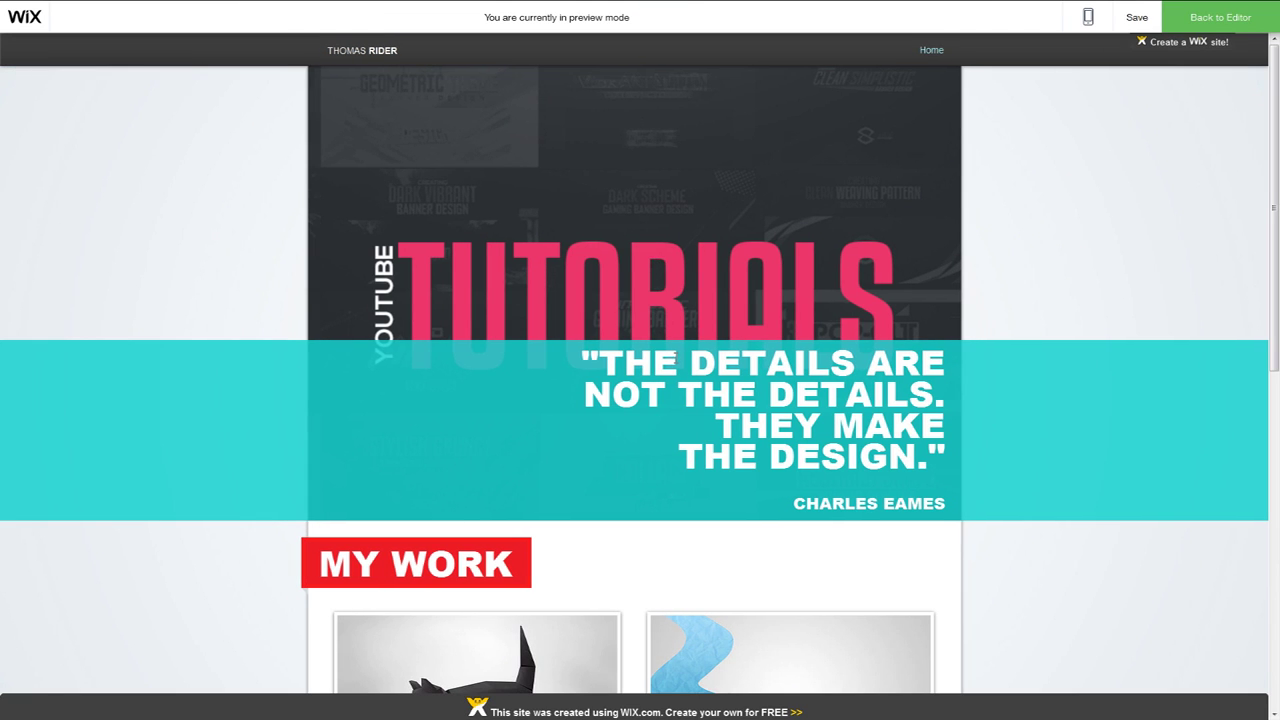
{"action": "scroll", "coordinate": [676, 357], "scroll_direction": "down", "scroll_amount": 3}
{"action": "scroll", "coordinate": [677, 357], "scroll_direction": "up", "scroll_amount": 3}
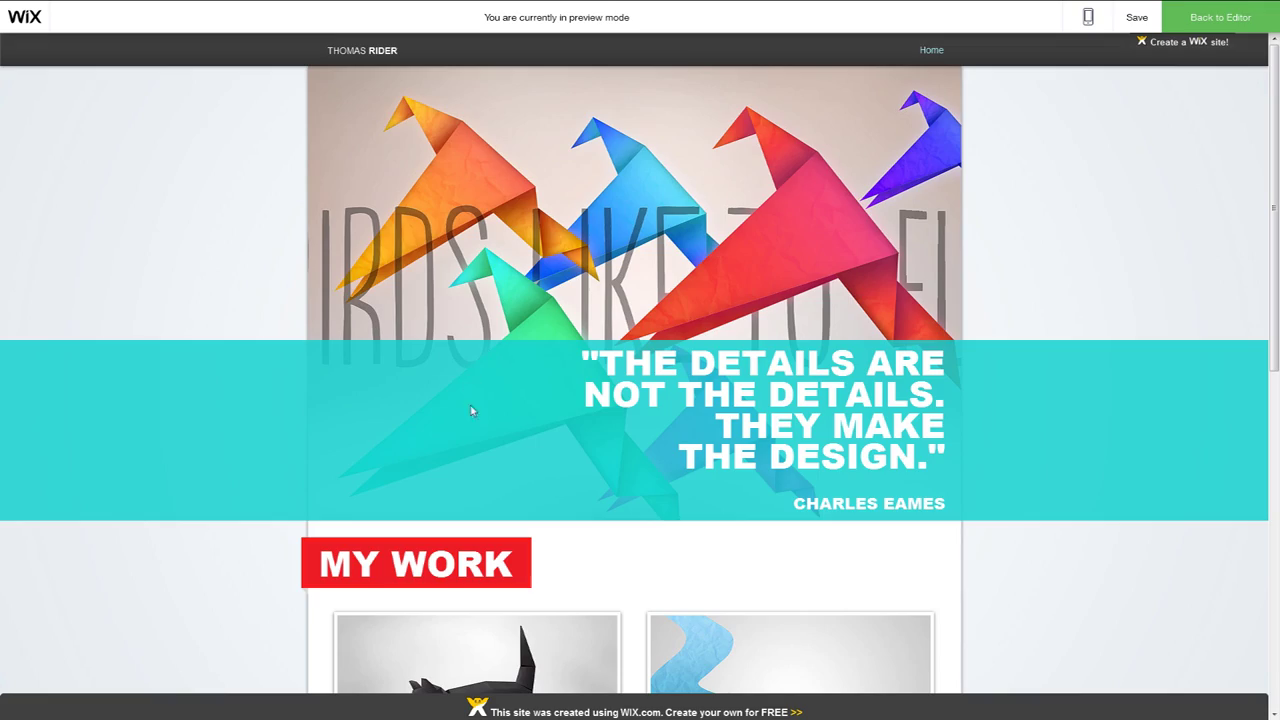
{"action": "scroll", "coordinate": [479, 417], "scroll_direction": "down", "scroll_amount": 3}
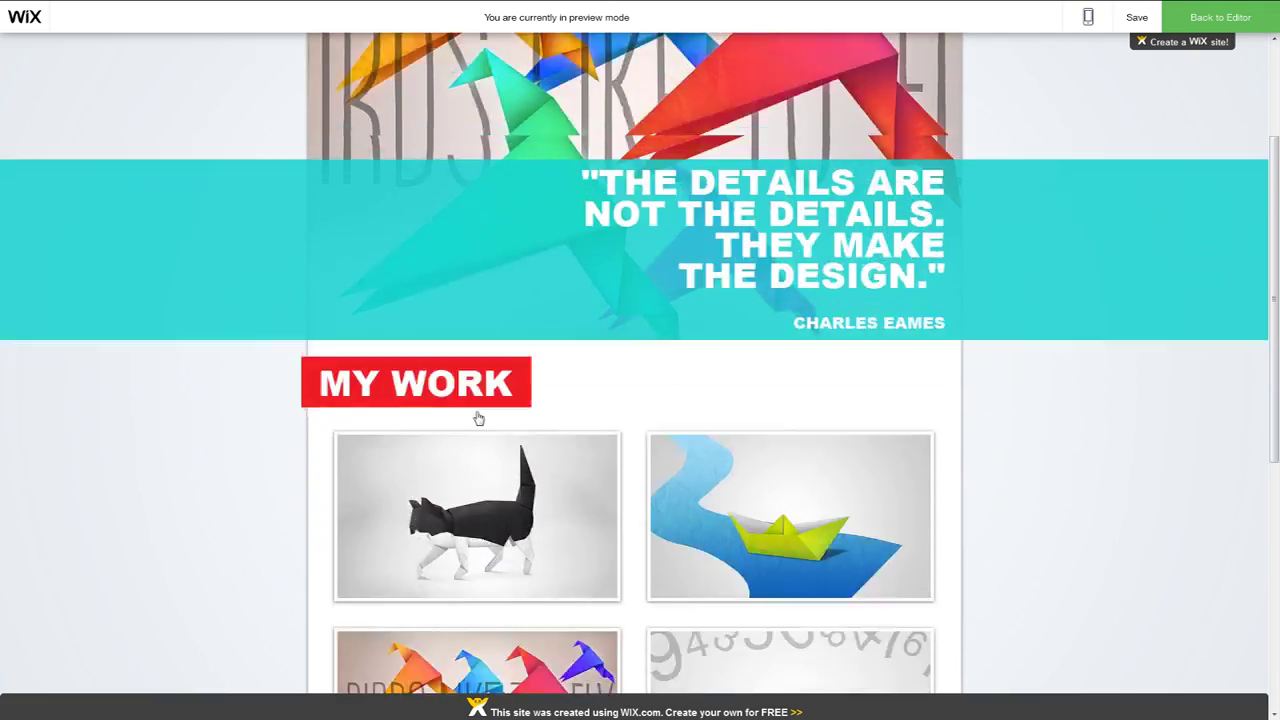
{"action": "scroll", "coordinate": [472, 412], "scroll_direction": "down", "scroll_amount": 4}
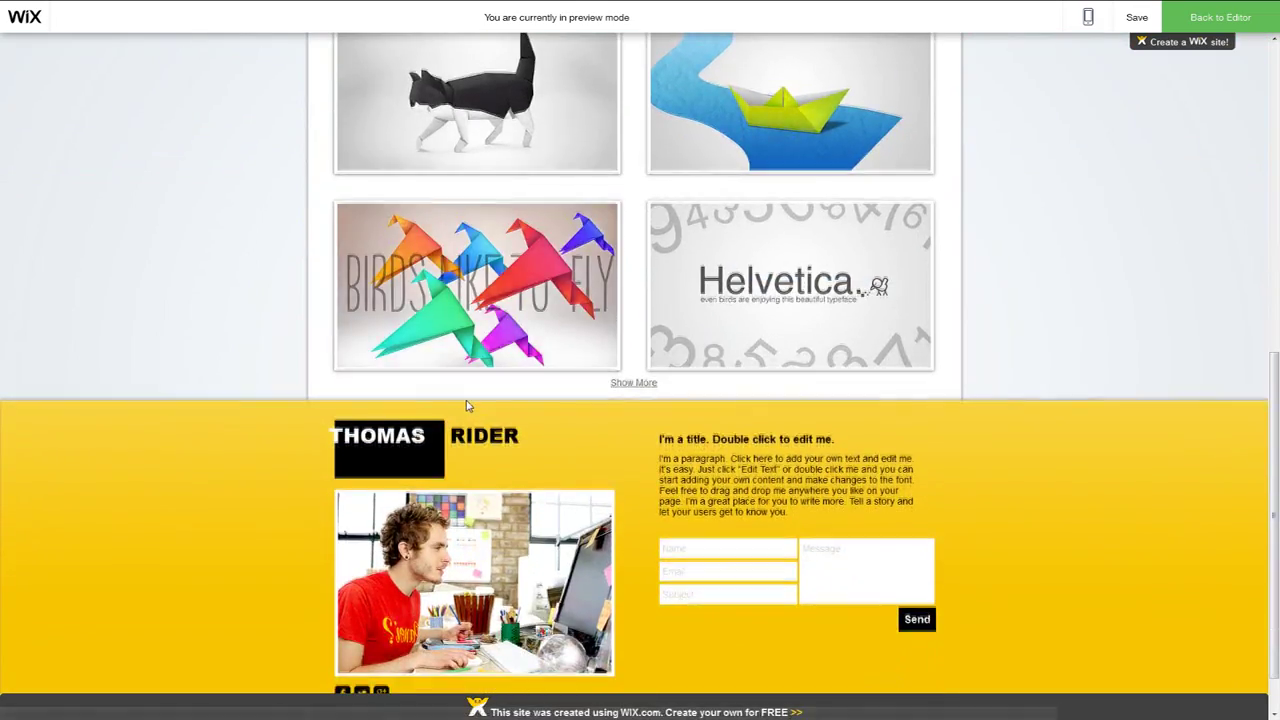
{"action": "scroll", "coordinate": [465, 405], "scroll_direction": "up", "scroll_amount": 7}
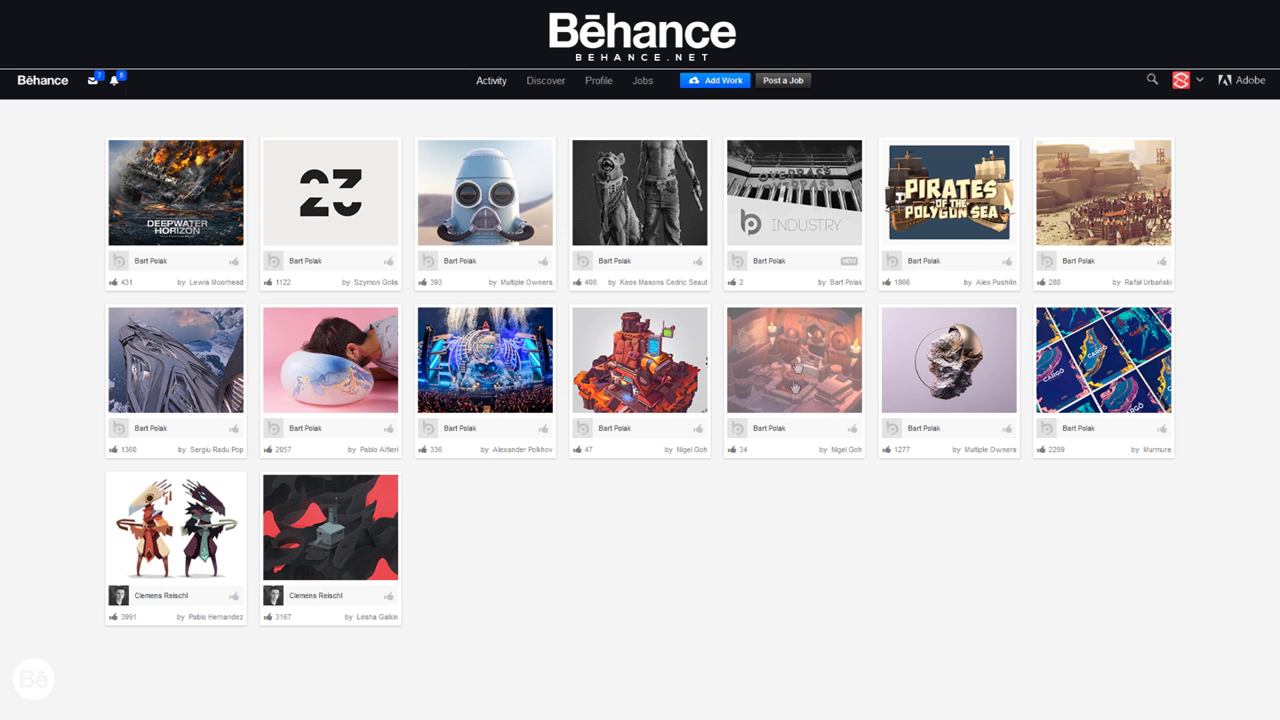
Switch to Behance, open the Discover page and filter the projects by the Illustration creative field.
{"action": "mouse_move", "coordinate": [549, 89]}
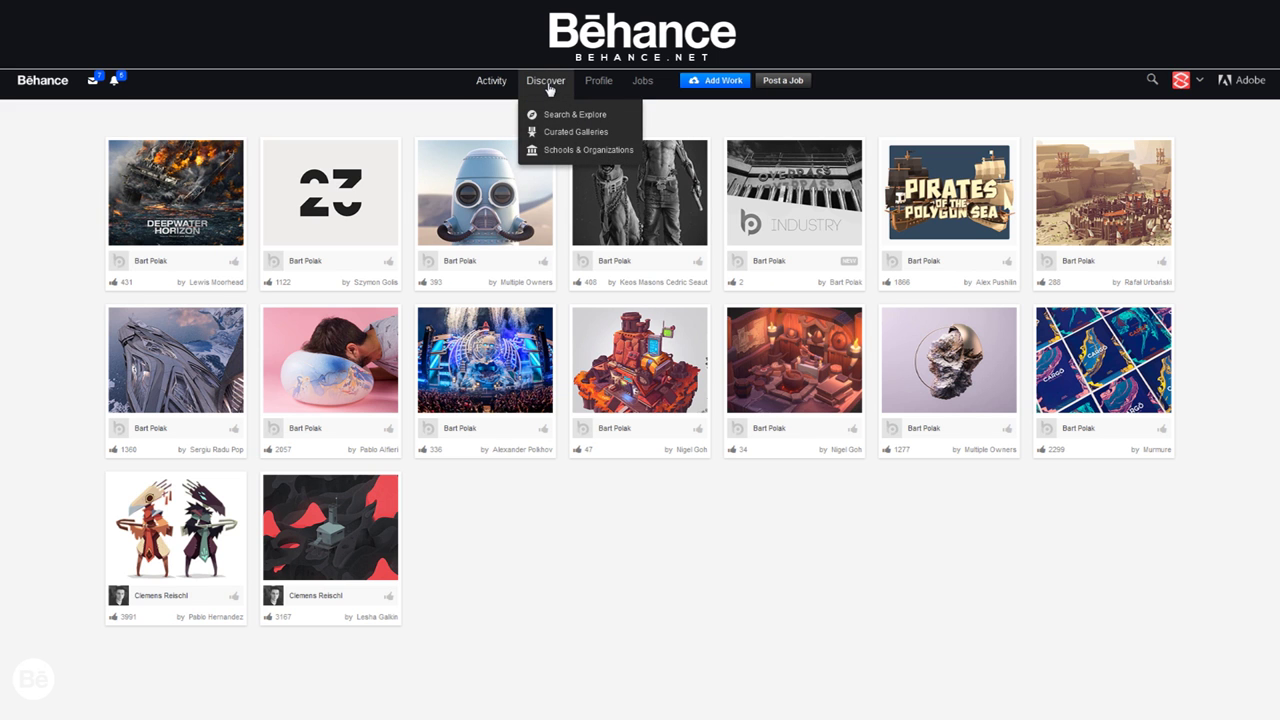
{"action": "left_click", "coordinate": [547, 82]}
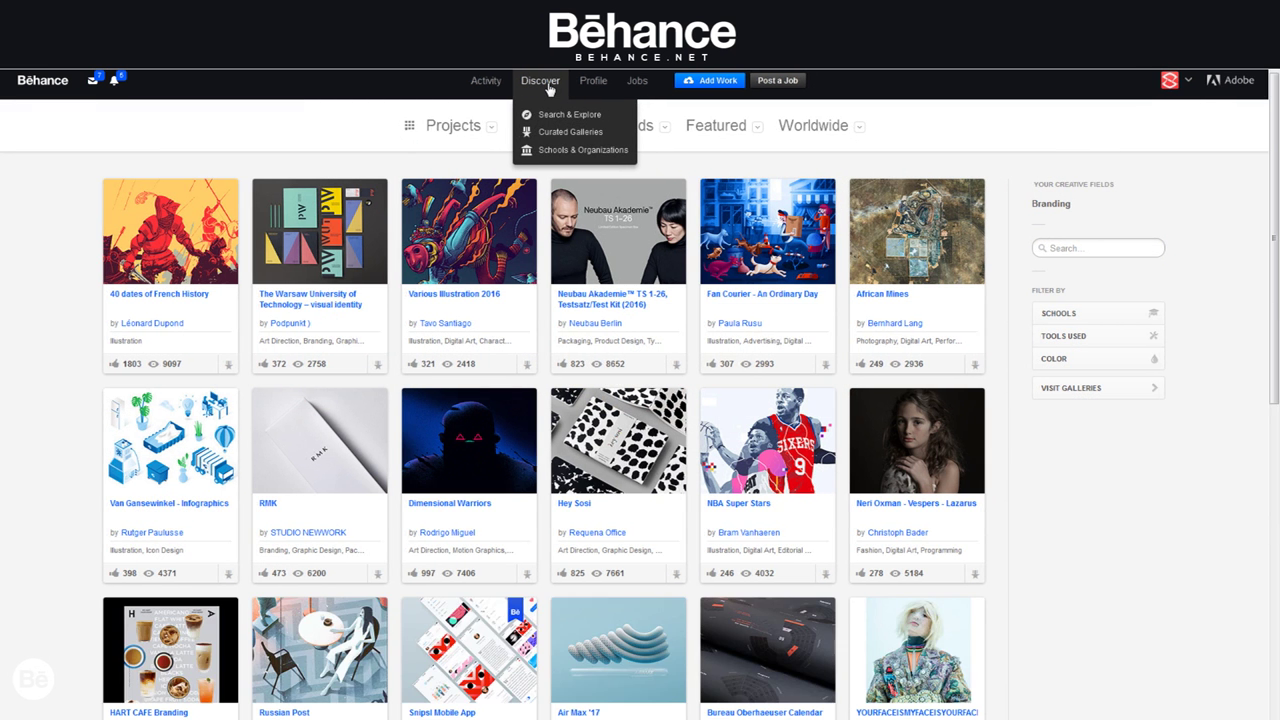
{"action": "left_click", "coordinate": [446, 131]}
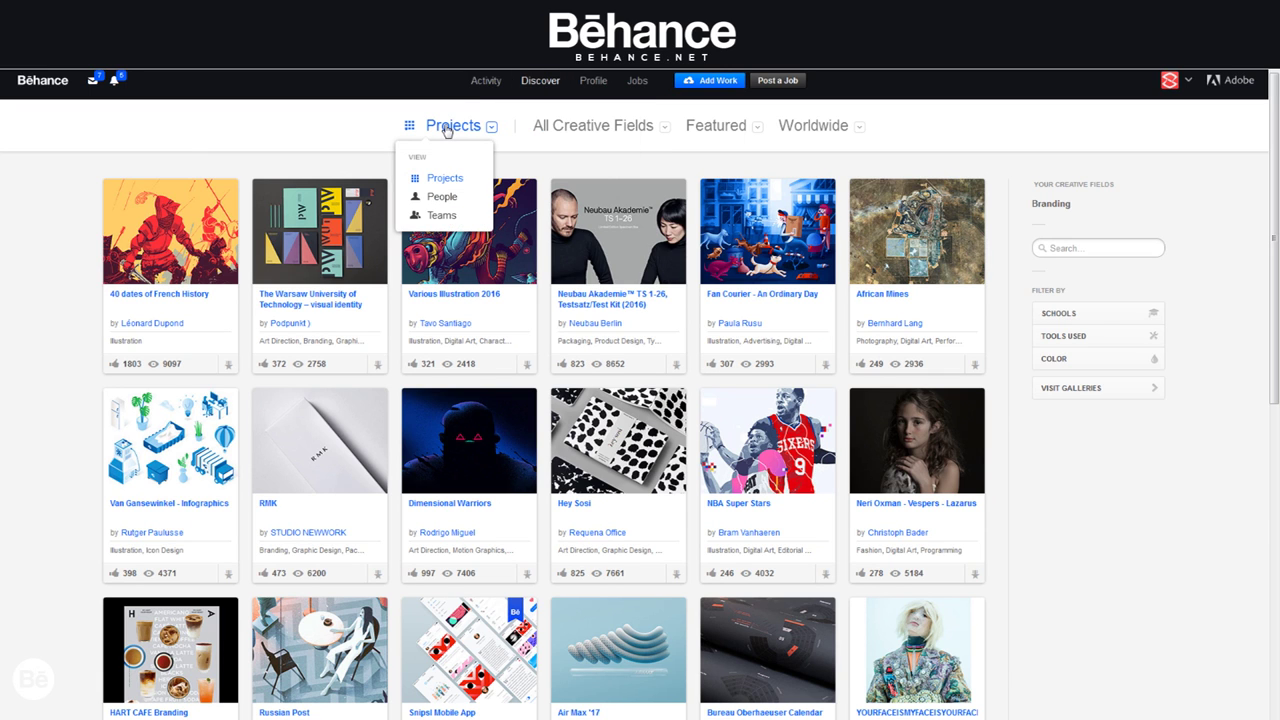
{"action": "left_click", "coordinate": [601, 127]}
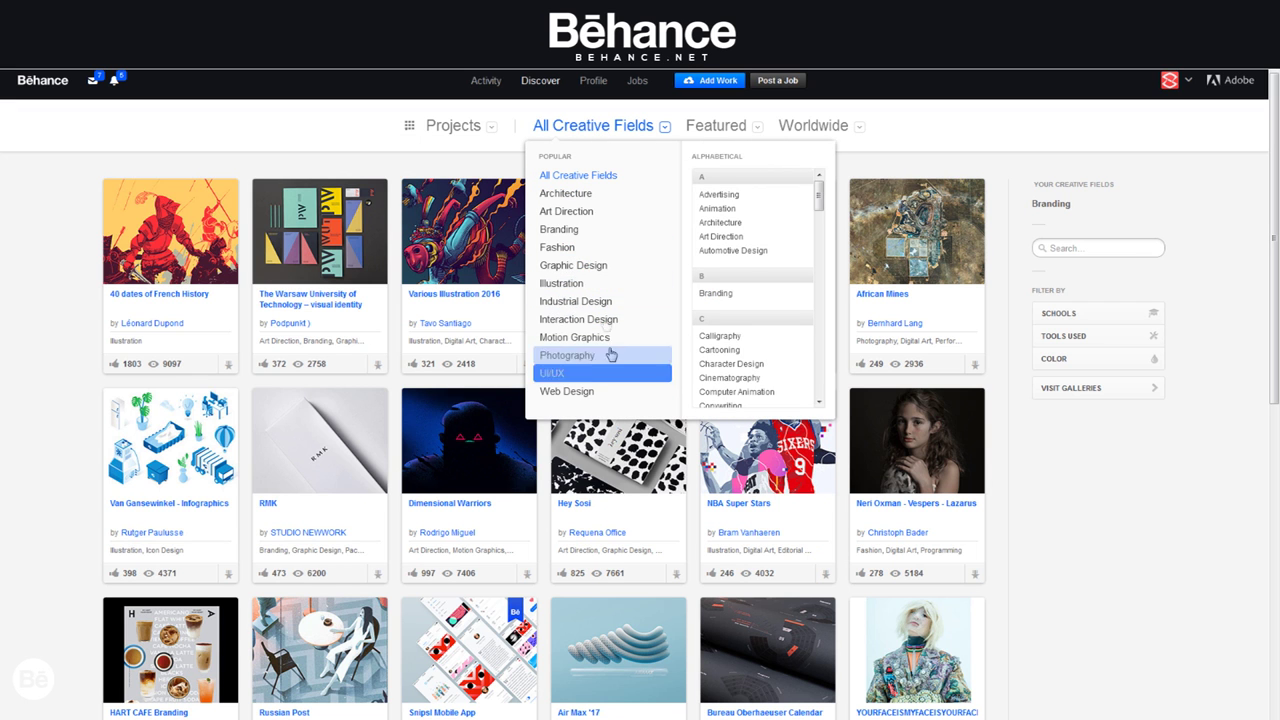
{"action": "left_click", "coordinate": [575, 285]}
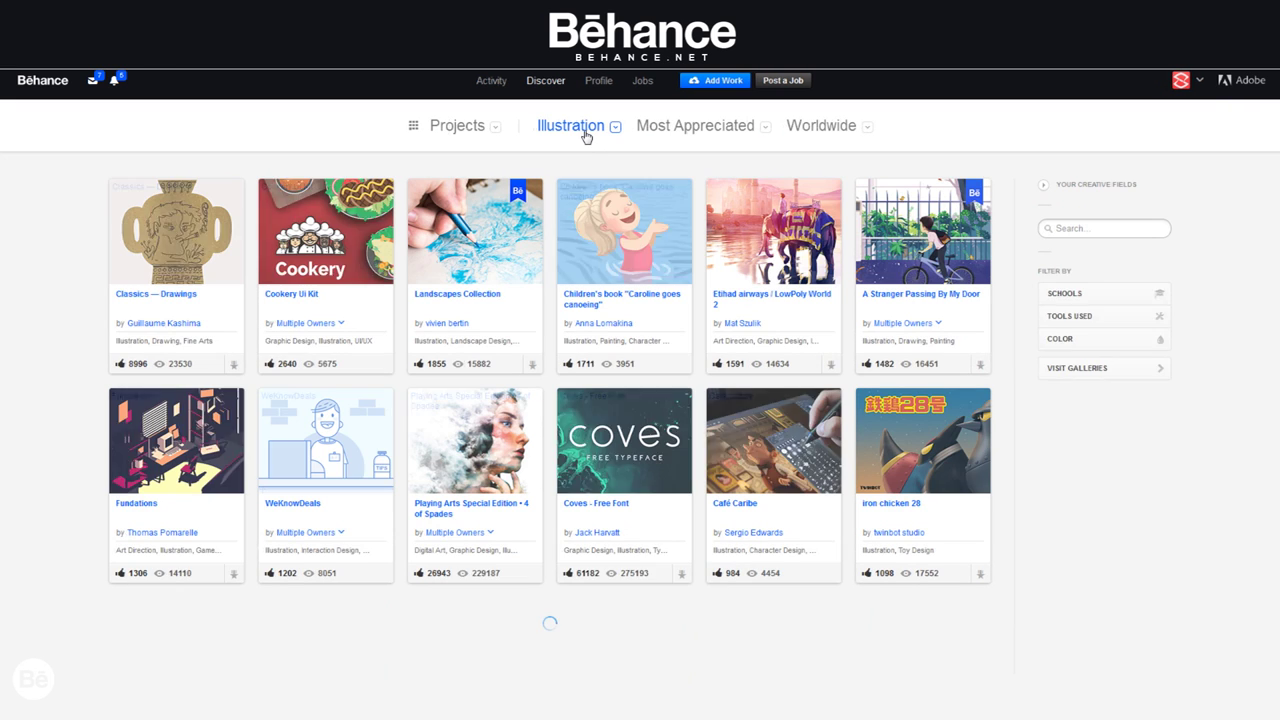
Sort the illustration projects by Most Recent and return the sorting to Most Appreciated.
{"action": "left_click", "coordinate": [712, 141]}
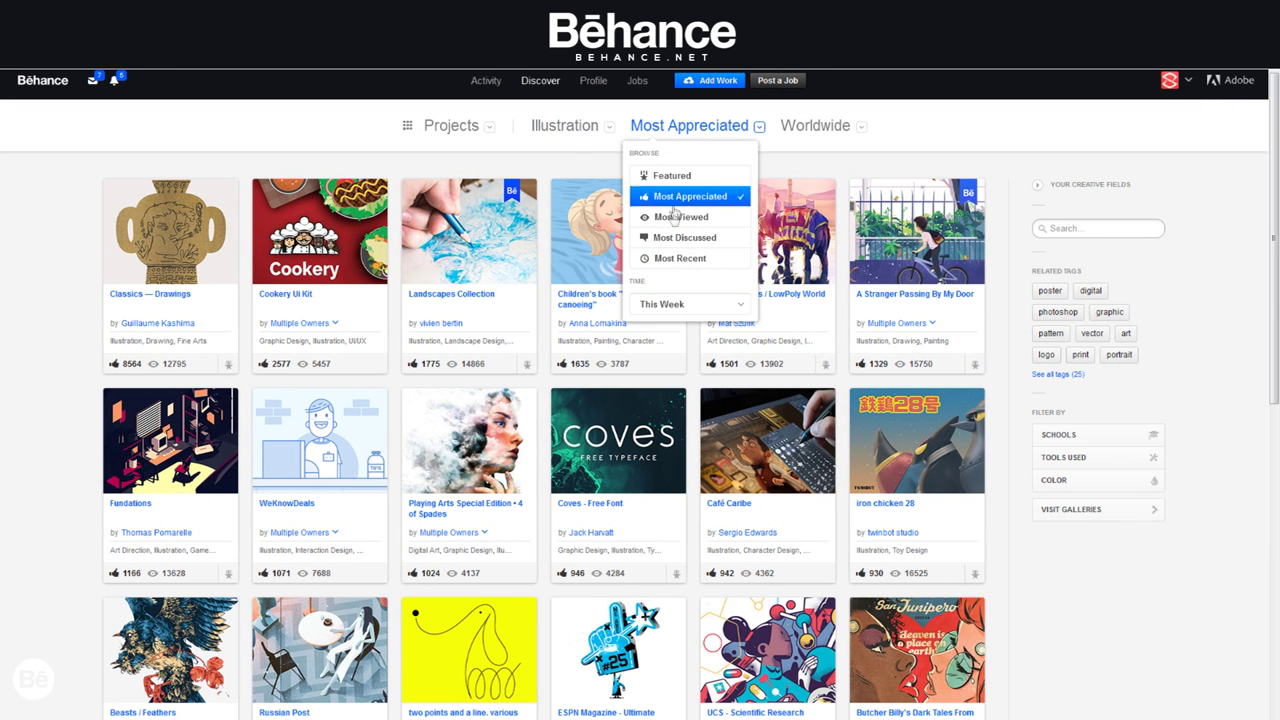
{"action": "left_click", "coordinate": [697, 260]}
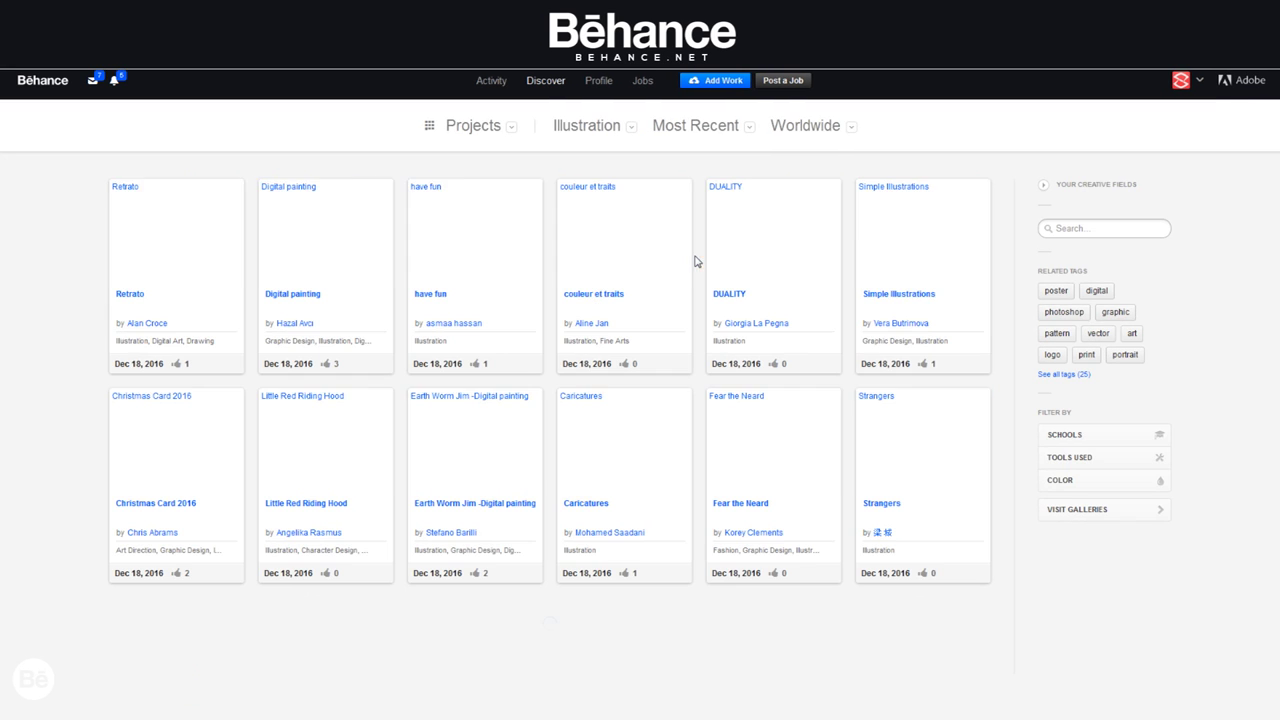
{"action": "left_click", "coordinate": [694, 132]}
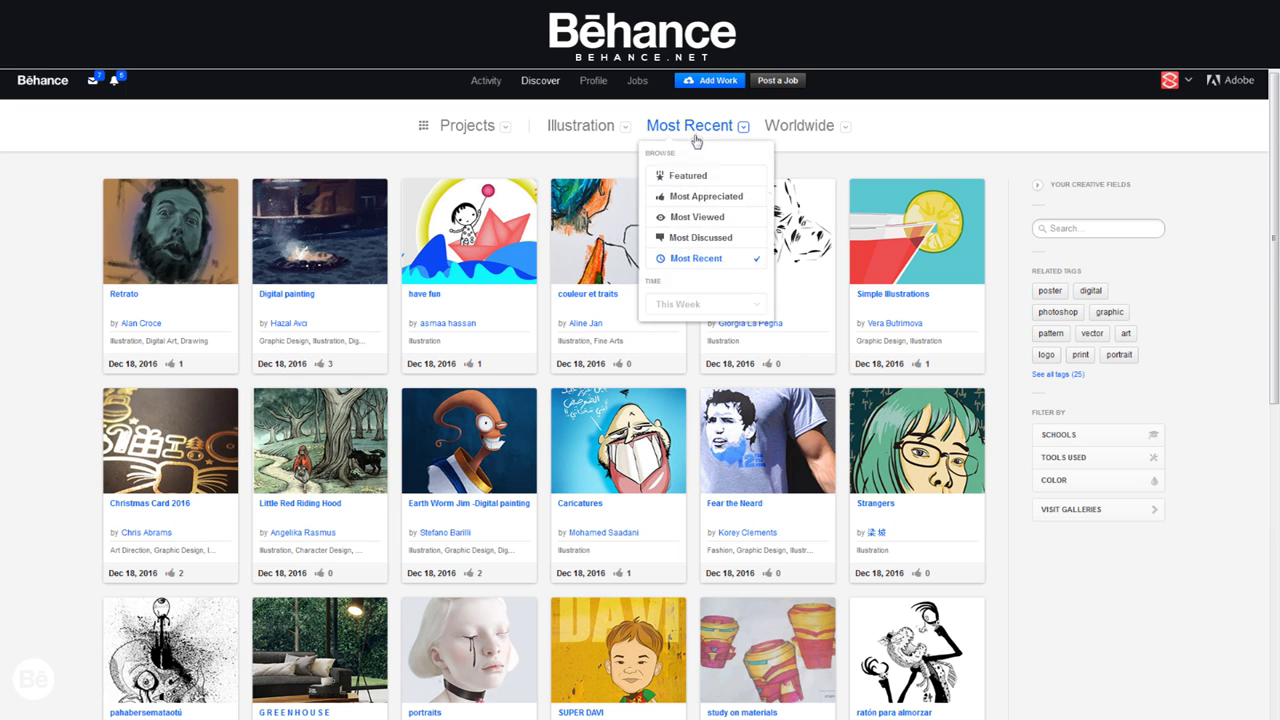
{"action": "left_click", "coordinate": [702, 196]}
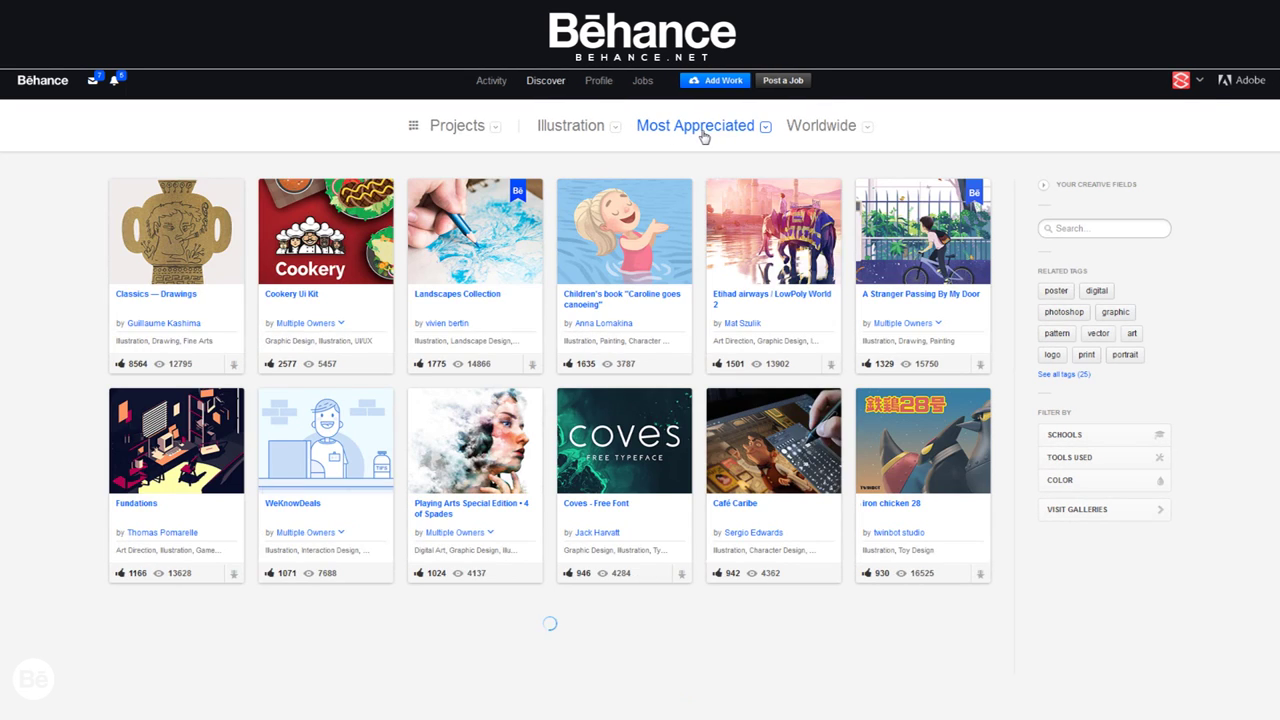
Limit the most appreciated illustration projects to the time range This Month.
{"action": "left_click", "coordinate": [700, 135]}
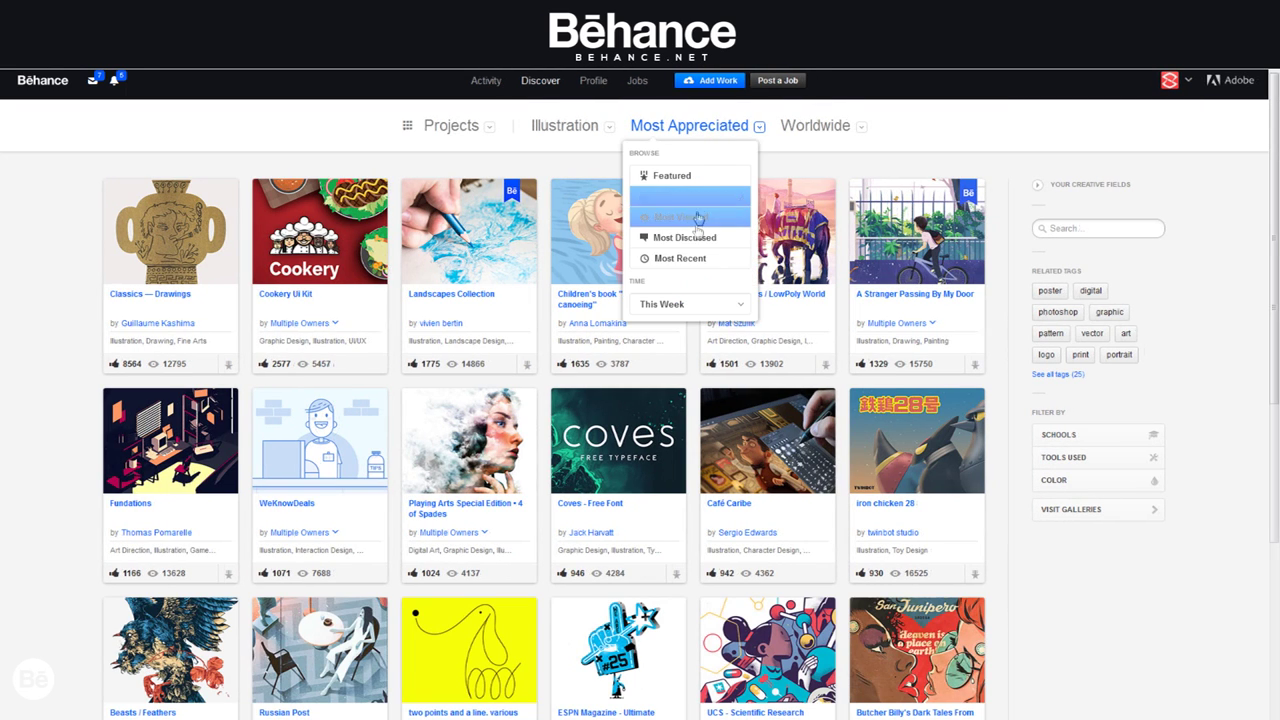
{"action": "left_click", "coordinate": [672, 305]}
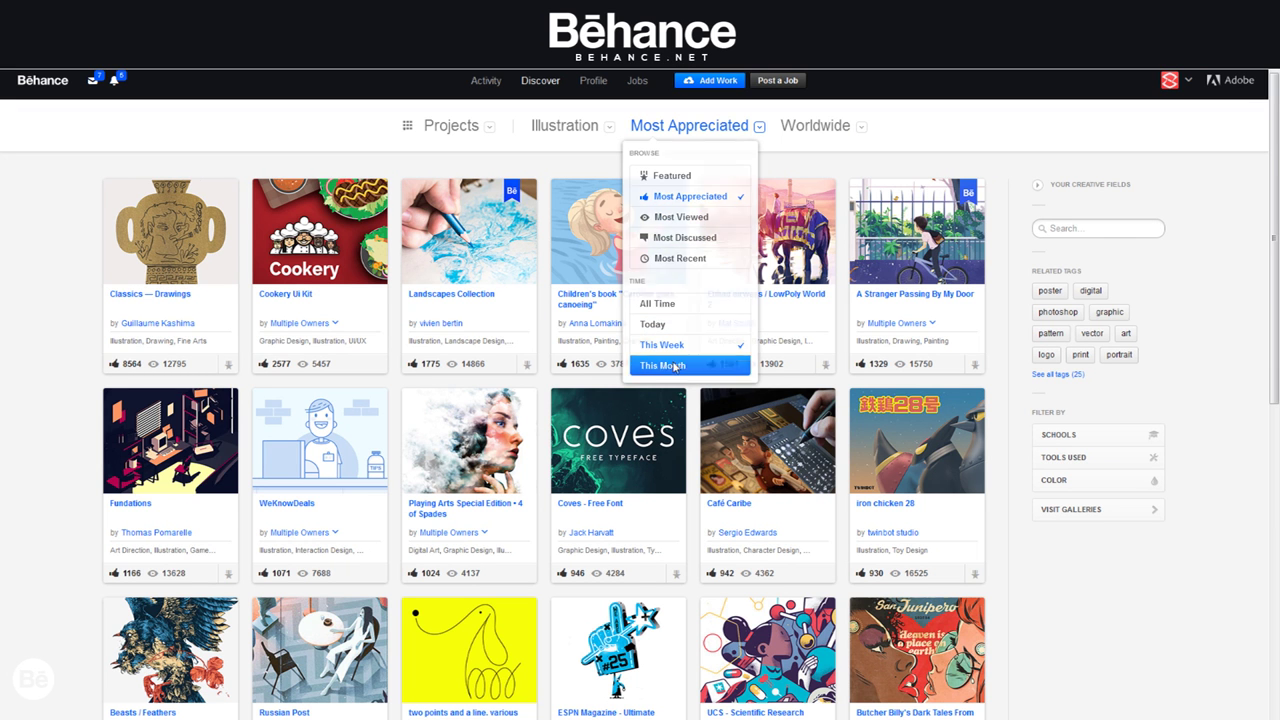
{"action": "left_click", "coordinate": [676, 366]}
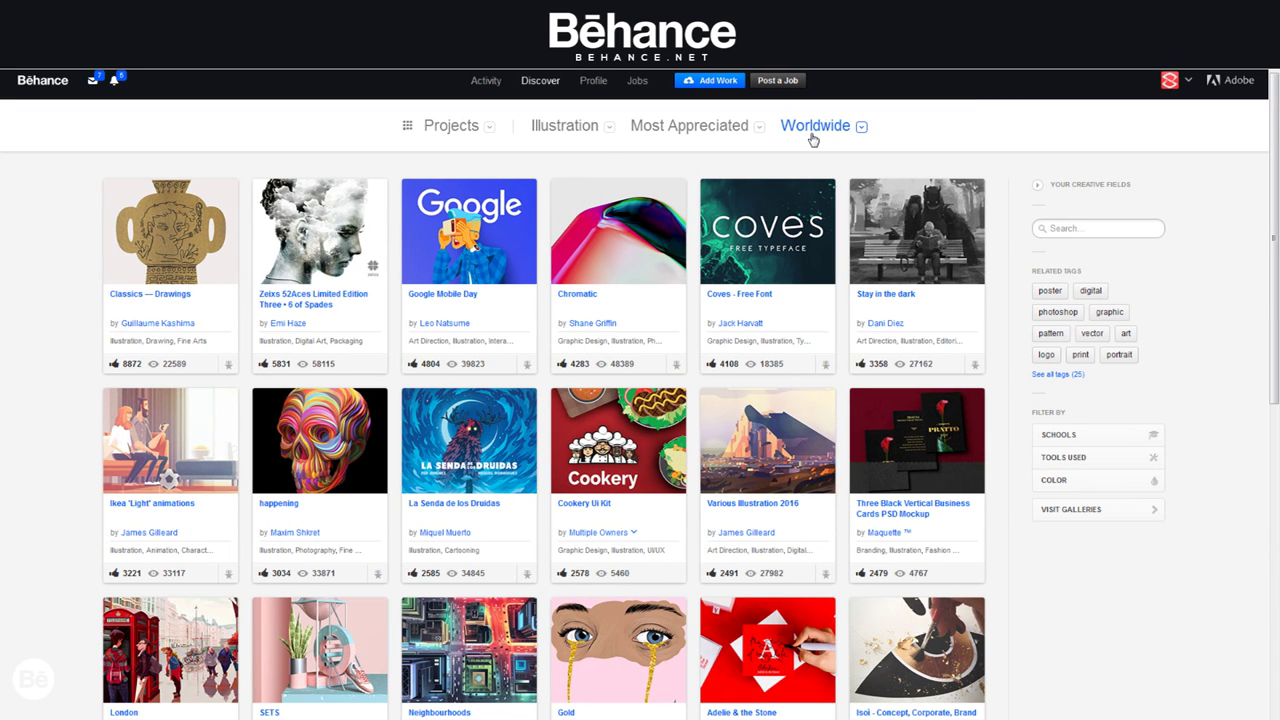
View the country choices in the Worldwide location filter without selecting one.
{"action": "left_click", "coordinate": [813, 139]}
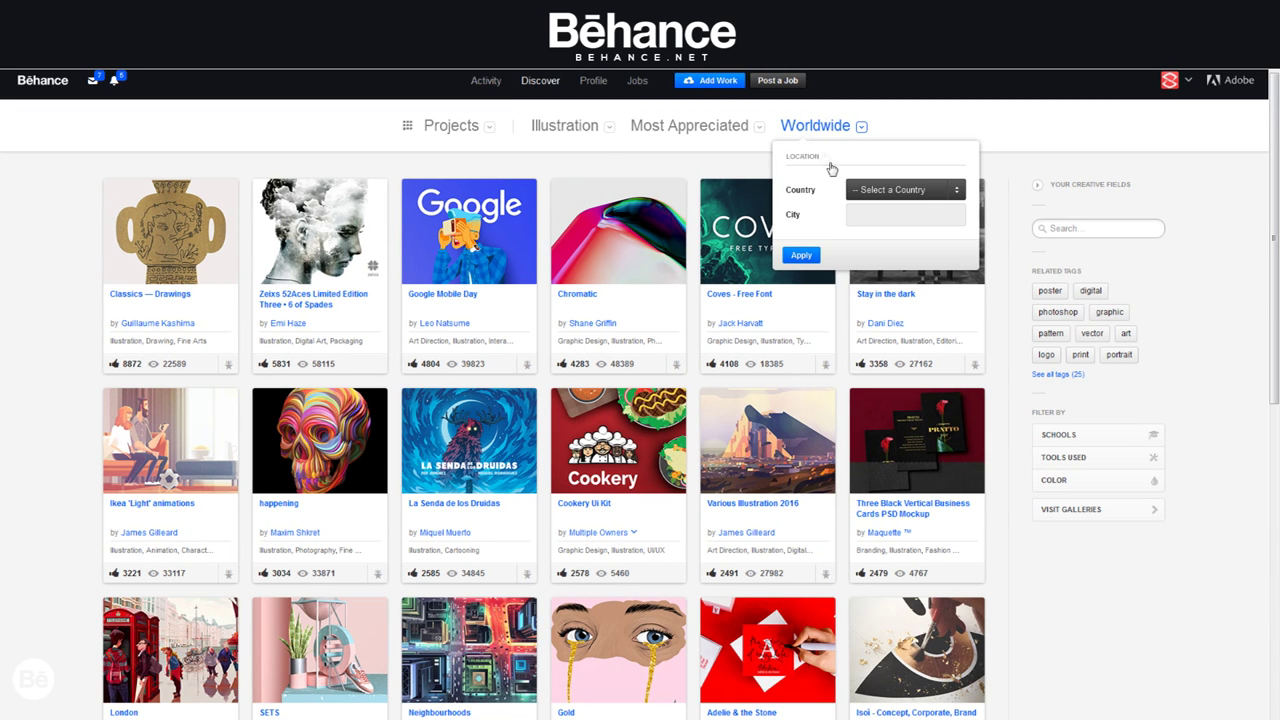
{"action": "left_click", "coordinate": [893, 191]}
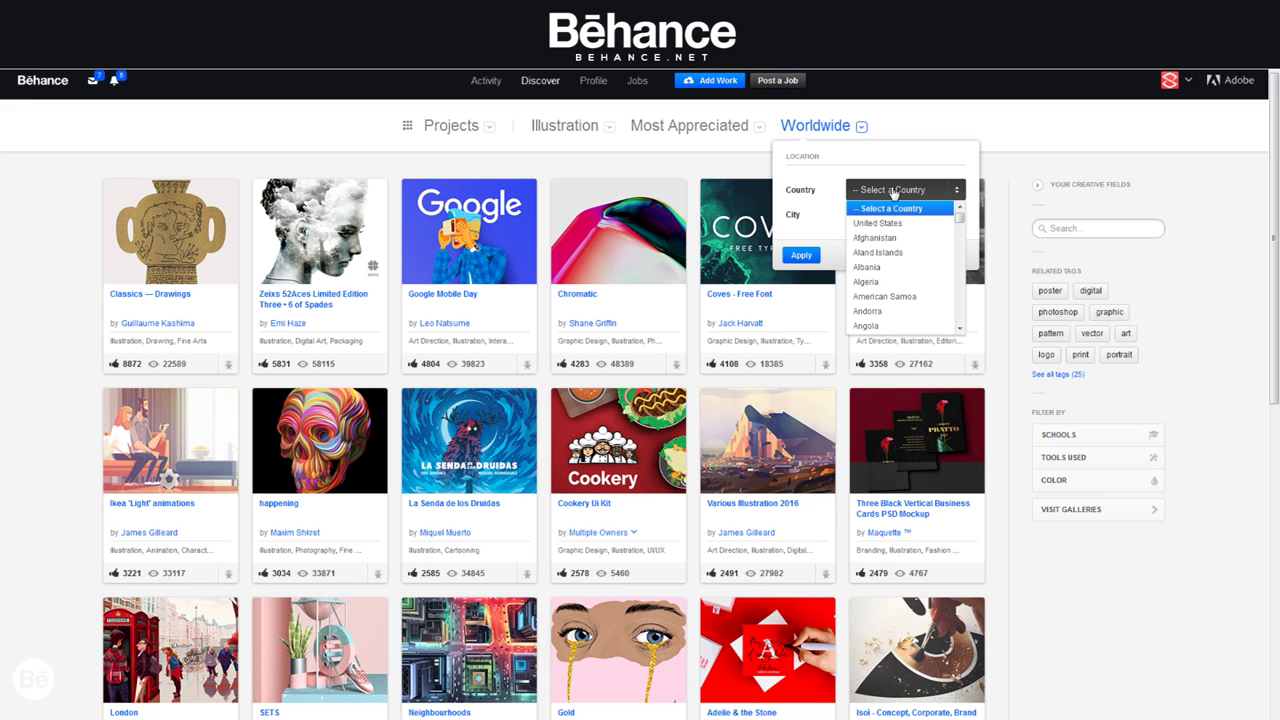
{"action": "left_click", "coordinate": [893, 191]}
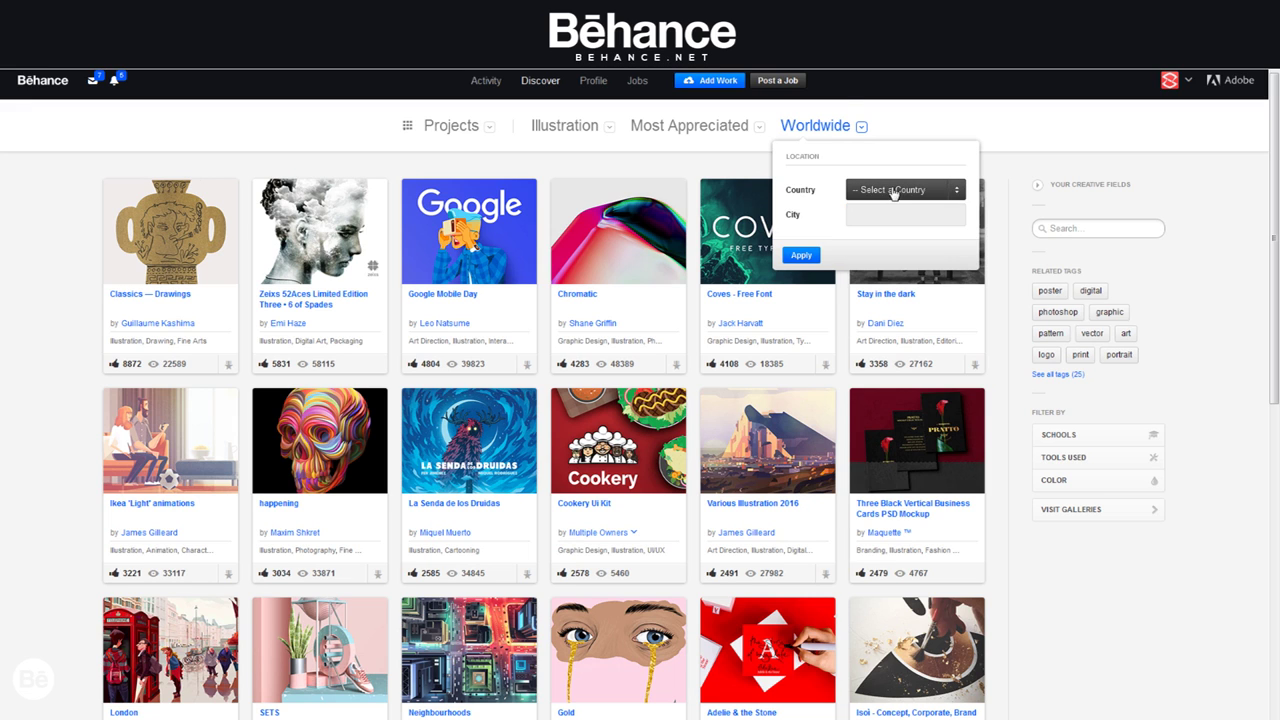
Show People in the Illustration field and switch the view back to Projects.
{"action": "left_click", "coordinate": [486, 127]}
{"action": "left_click", "coordinate": [460, 197]}
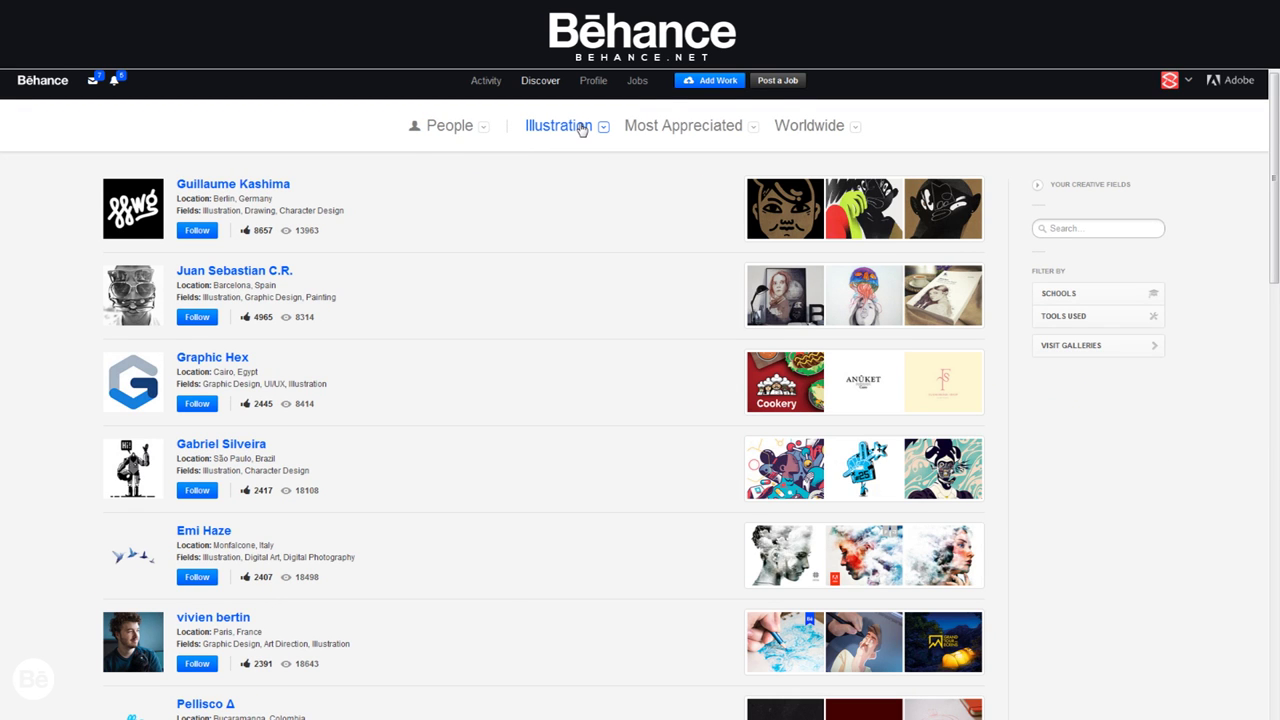
{"action": "left_click", "coordinate": [461, 131]}
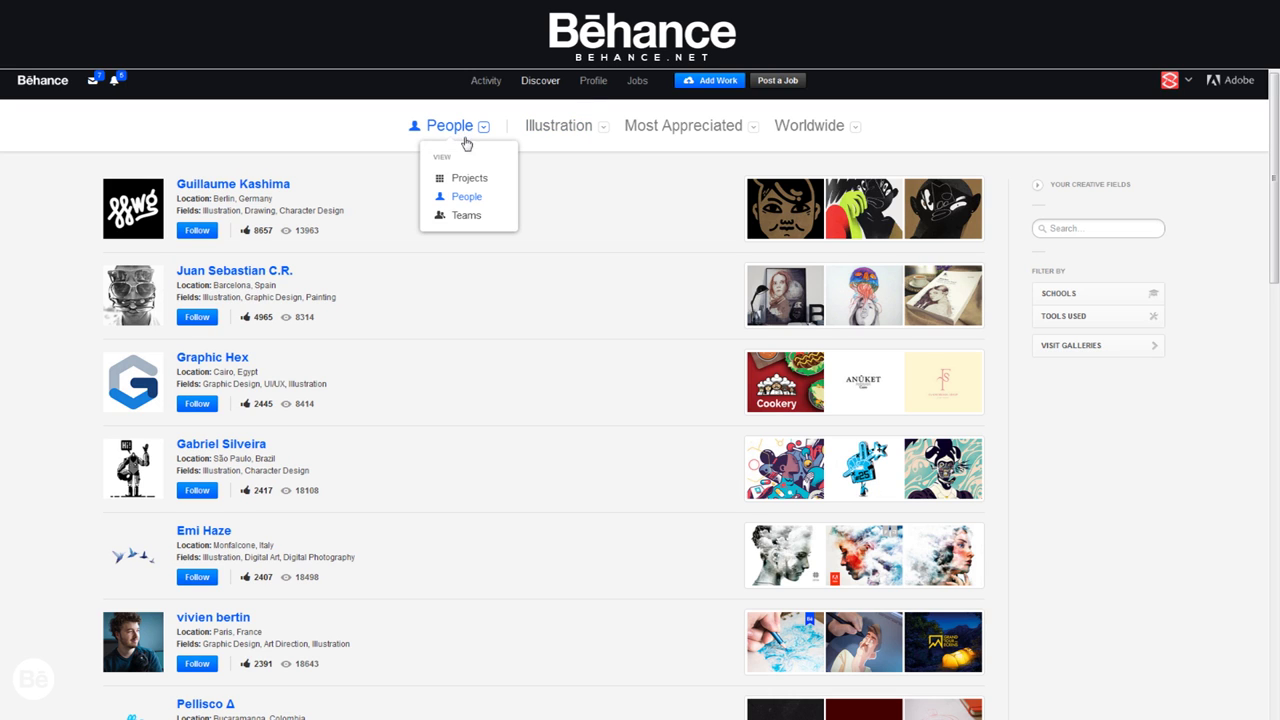
{"action": "left_click", "coordinate": [472, 179]}
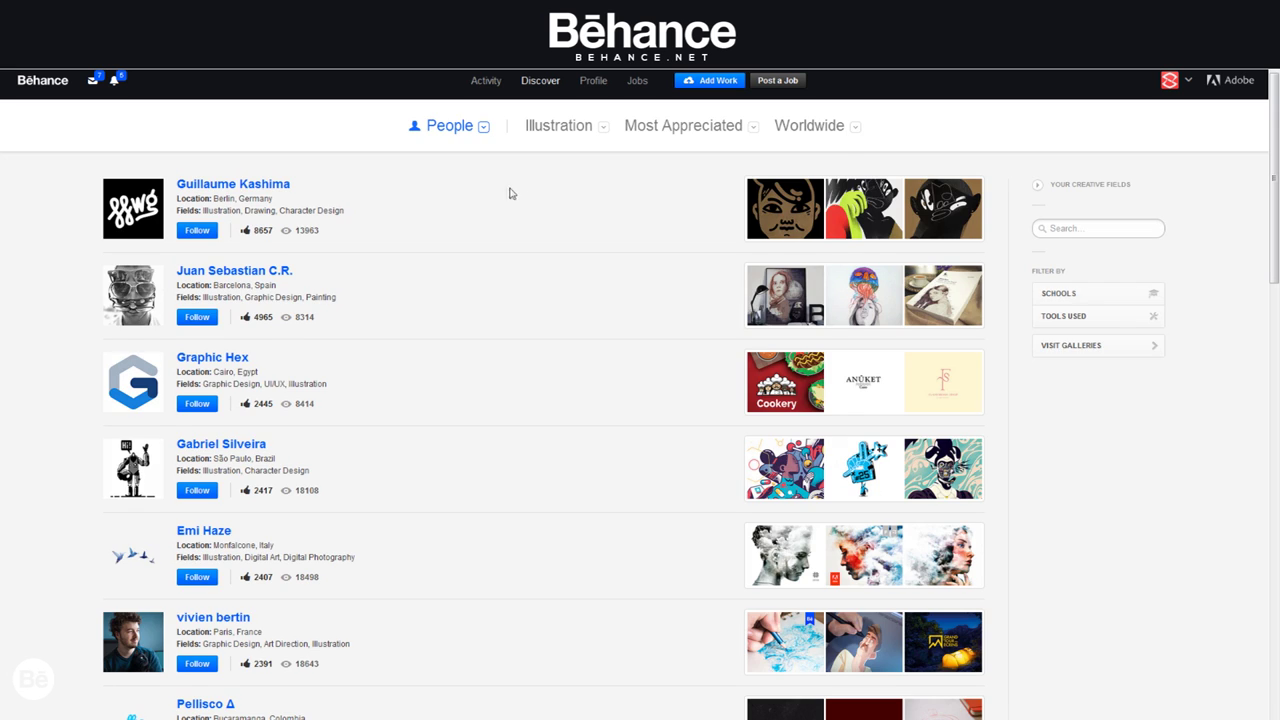
Open the account's own Behance profile and view its LOGOFOLIO V1 and Concepts v1 projects.
{"action": "mouse_move", "coordinate": [600, 96]}
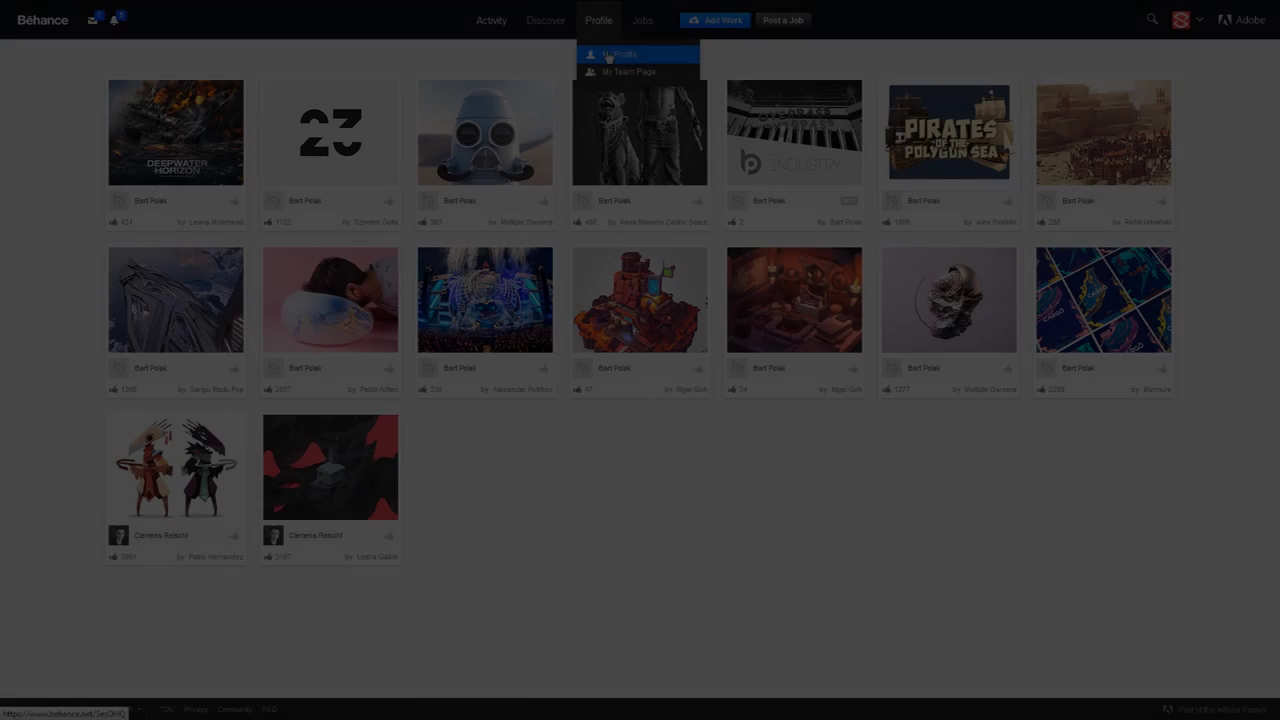
{"action": "left_click", "coordinate": [609, 58]}
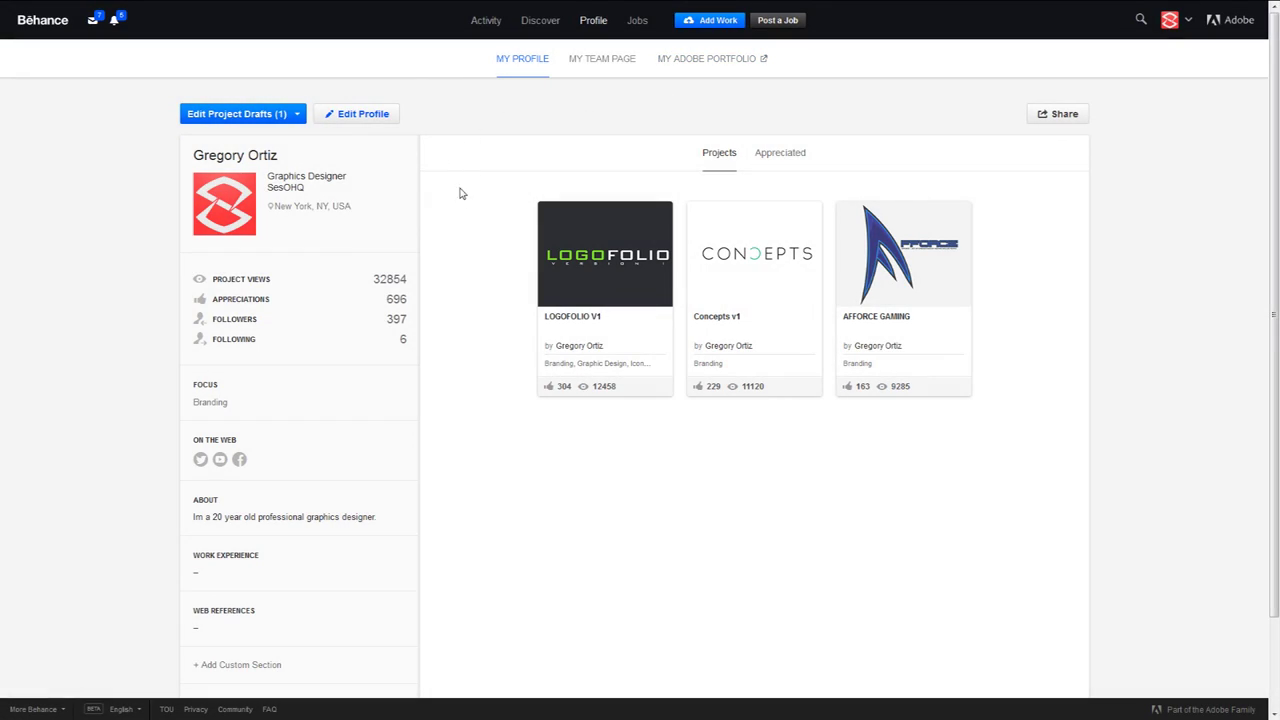
{"action": "left_click", "coordinate": [600, 258]}
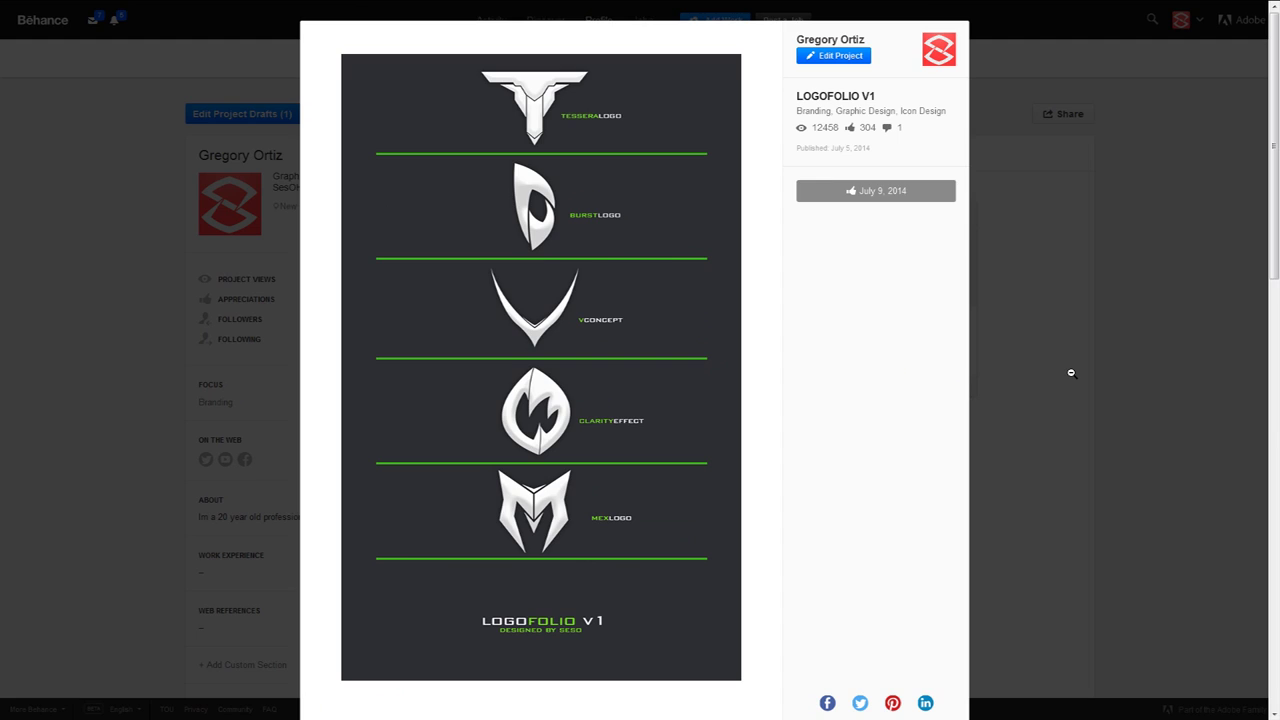
{"action": "left_click", "coordinate": [1071, 373]}
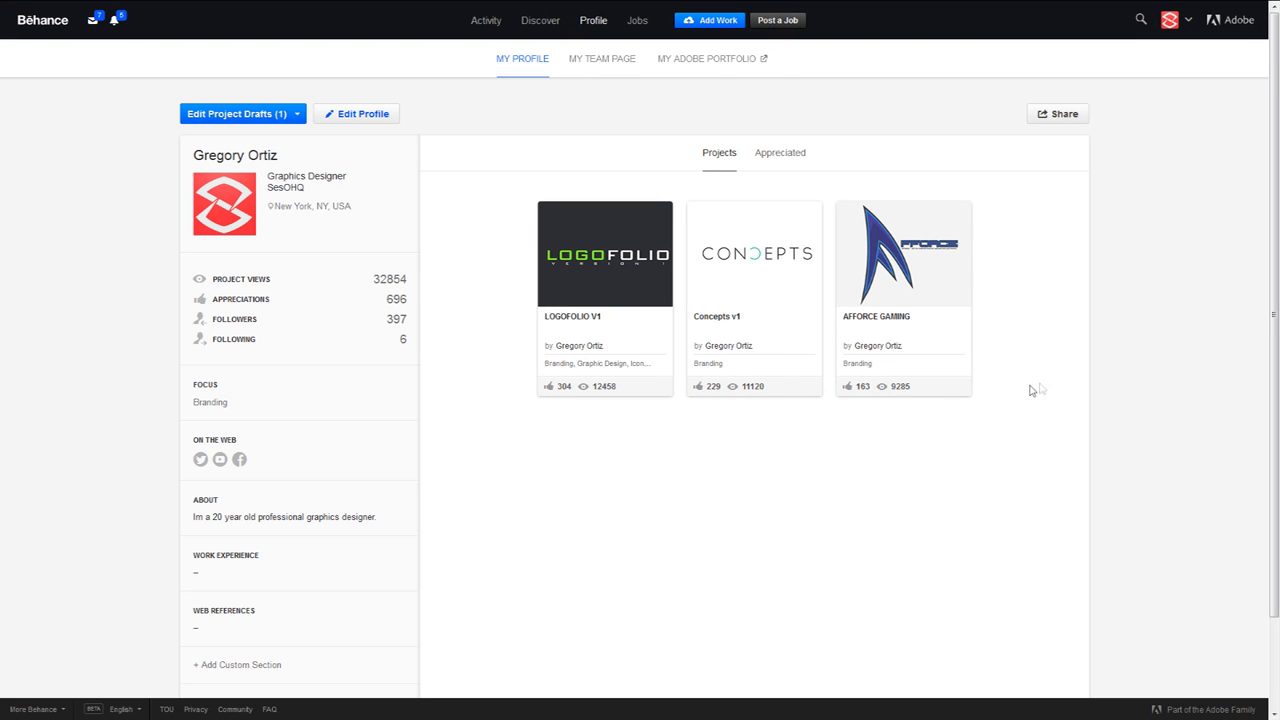
{"action": "left_click", "coordinate": [800, 280]}
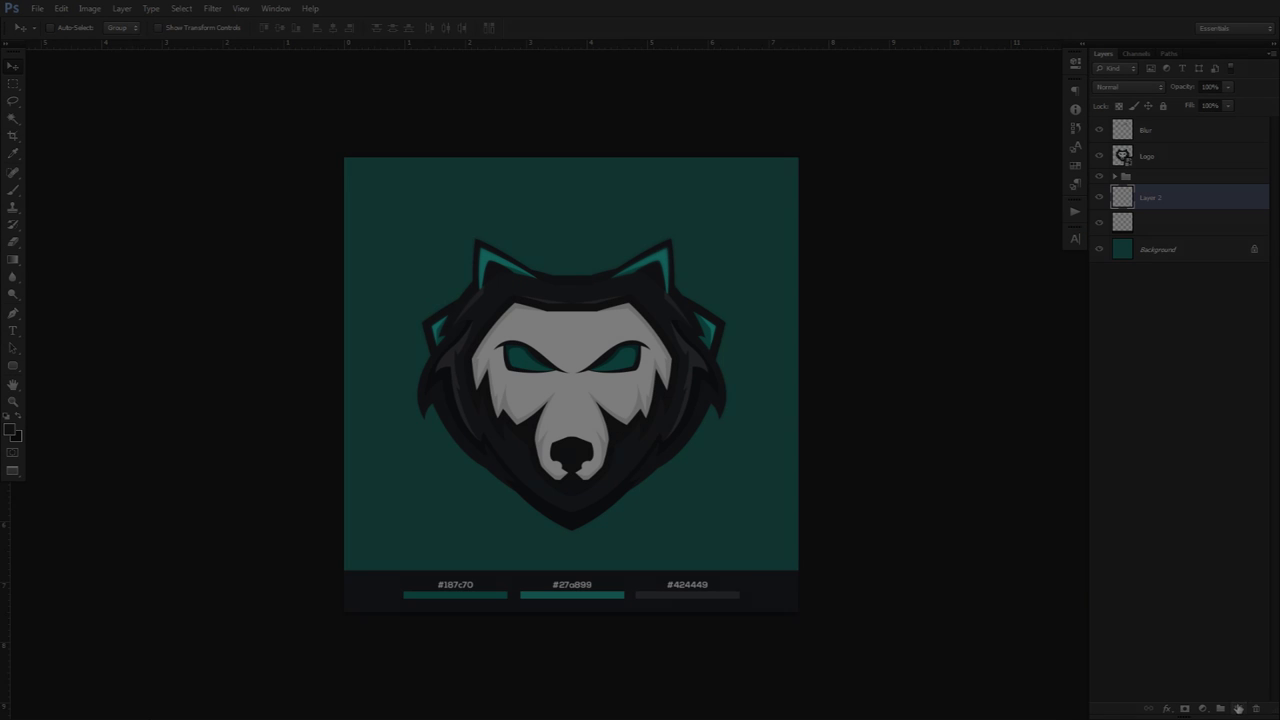
Switch to Photoshop and make a thin horizontal rectangular marquee selection centred just below the bear head.
{"action": "key", "text": "m"}
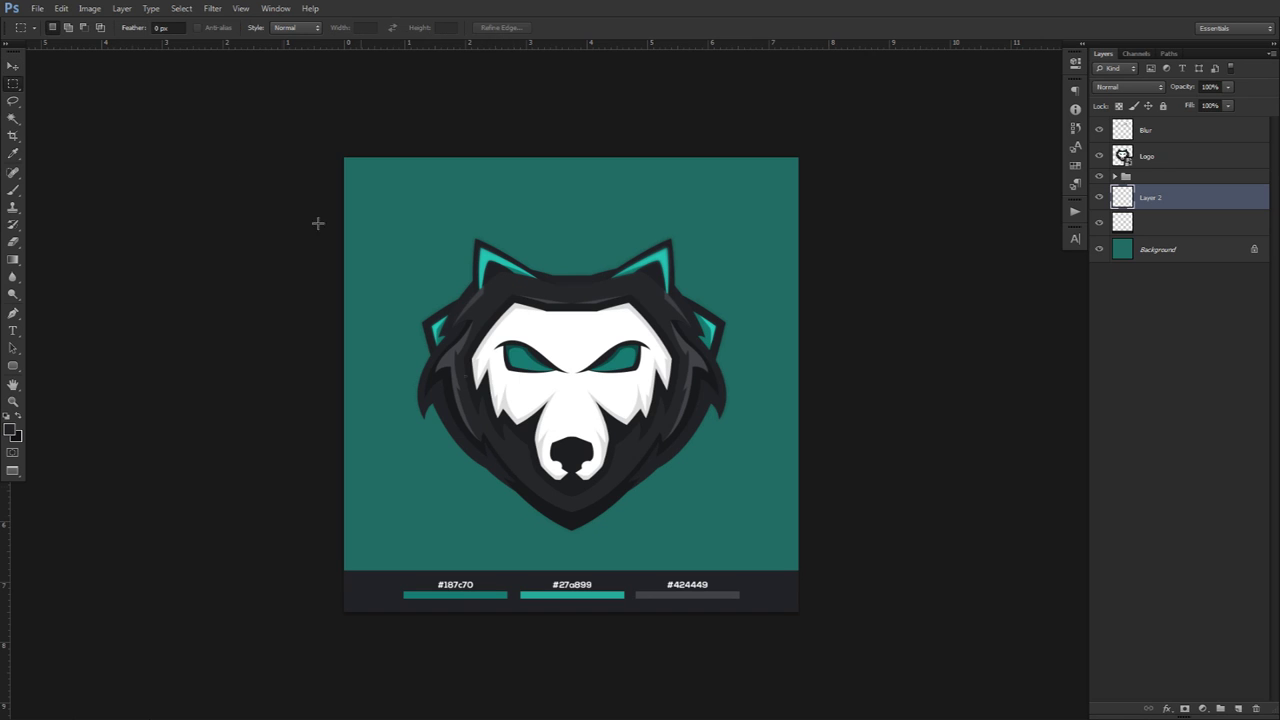
{"action": "right_click", "coordinate": [11, 88]}
{"action": "left_click_drag", "start_coordinate": [505, 549], "coordinate": [636, 560]}
Check the foreground colour's hex code #222328 and fill the rectangular selection with that colour on Layer 2.
{"action": "left_click", "coordinate": [11, 431]}
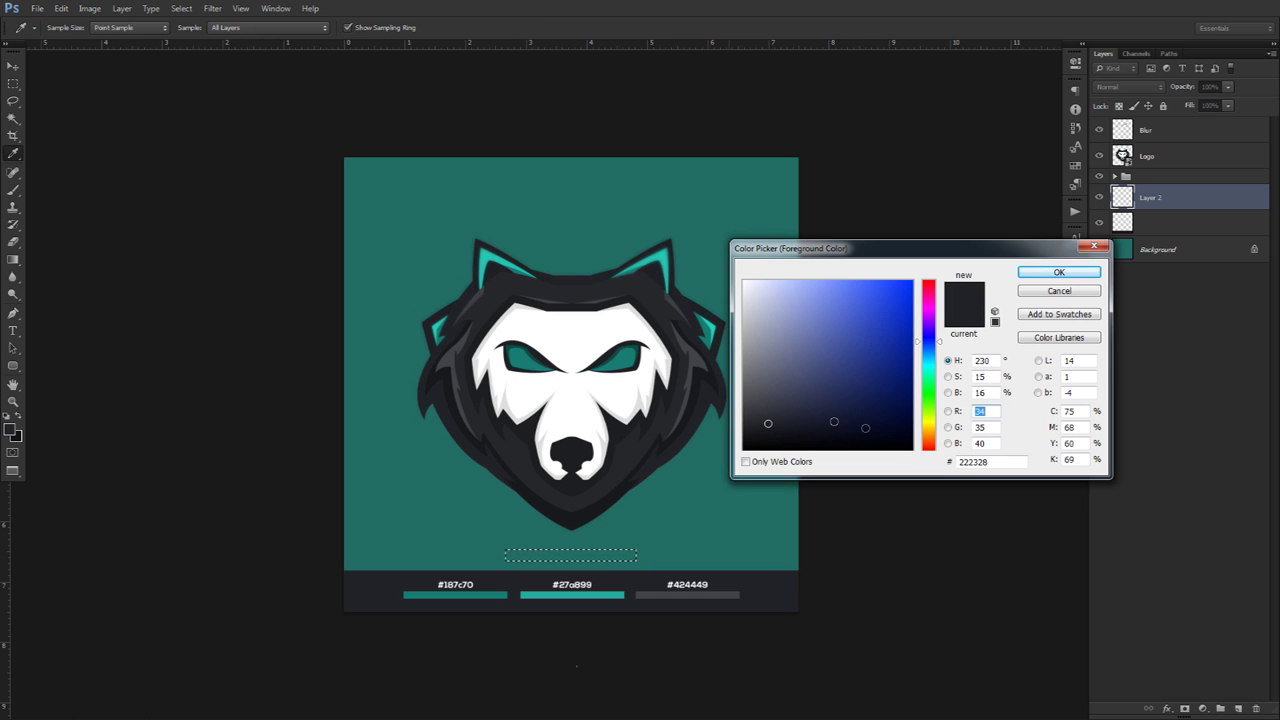
{"action": "left_click", "coordinate": [993, 462]}
{"action": "left_click", "coordinate": [996, 461]}
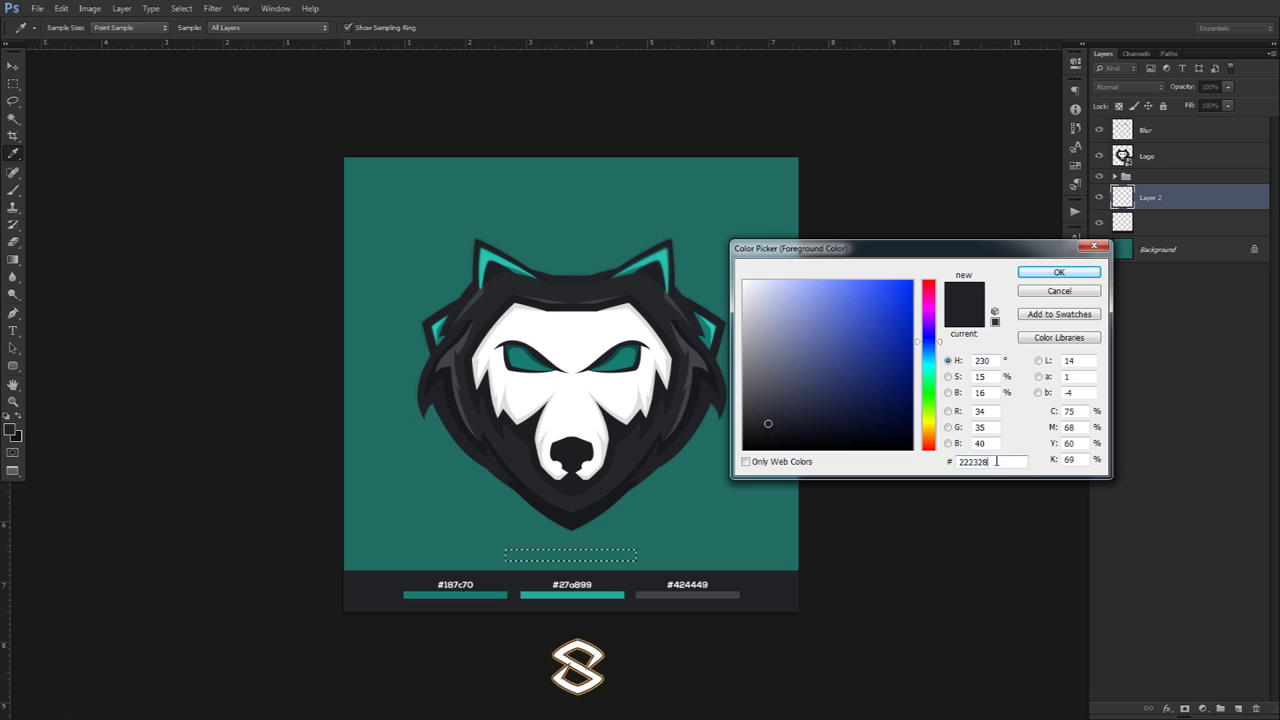
{"action": "left_click_drag", "start_coordinate": [996, 461], "coordinate": [946, 463]}
{"action": "left_click", "coordinate": [1043, 288]}
{"action": "key", "text": "m"}
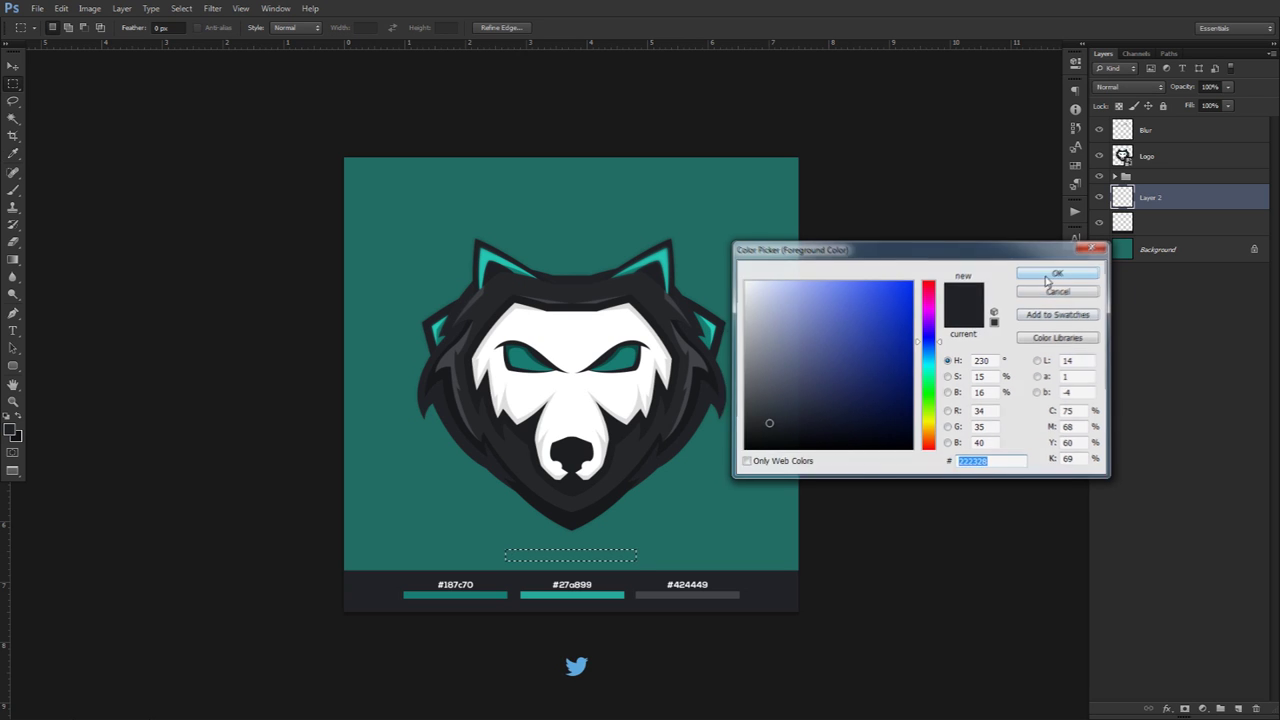
{"action": "key", "text": "alt+BackSpace"}
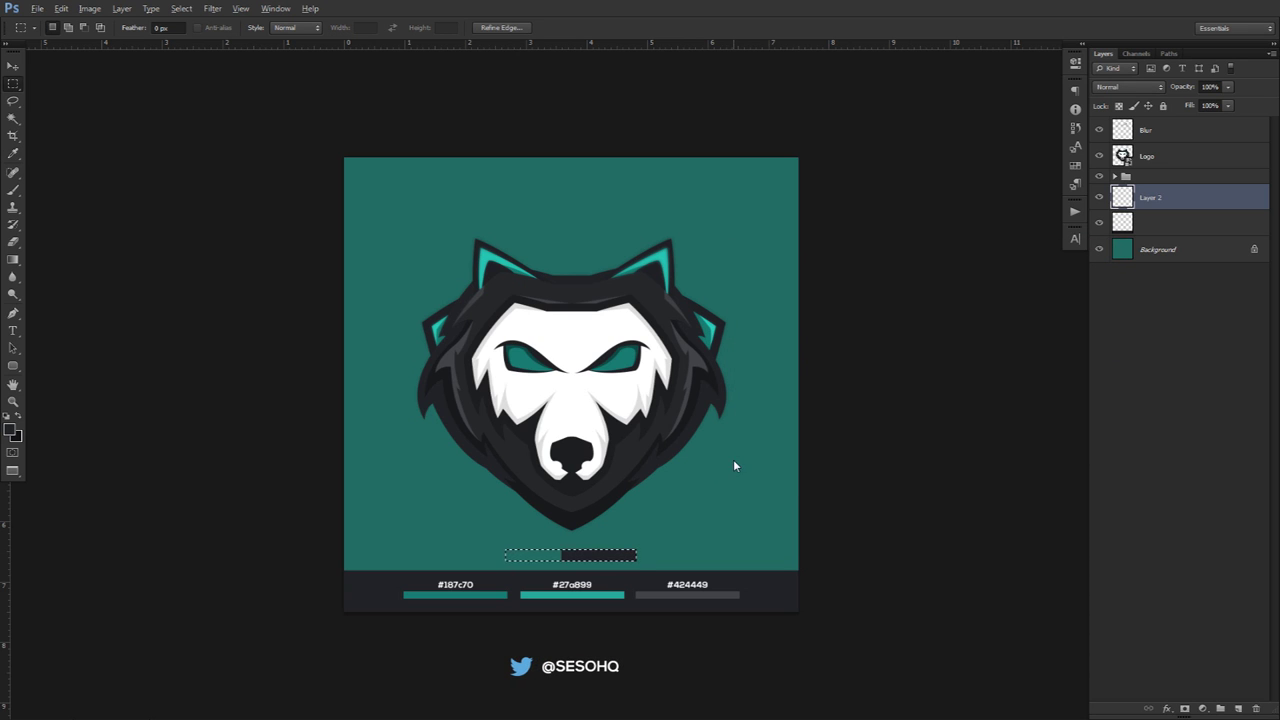
Clear the selection and add the white text label "#222328" in Nexa Bold 4 pt, centred just above the new dark bar.
{"action": "key", "text": "ctrl+d"}
{"action": "key", "text": "t"}
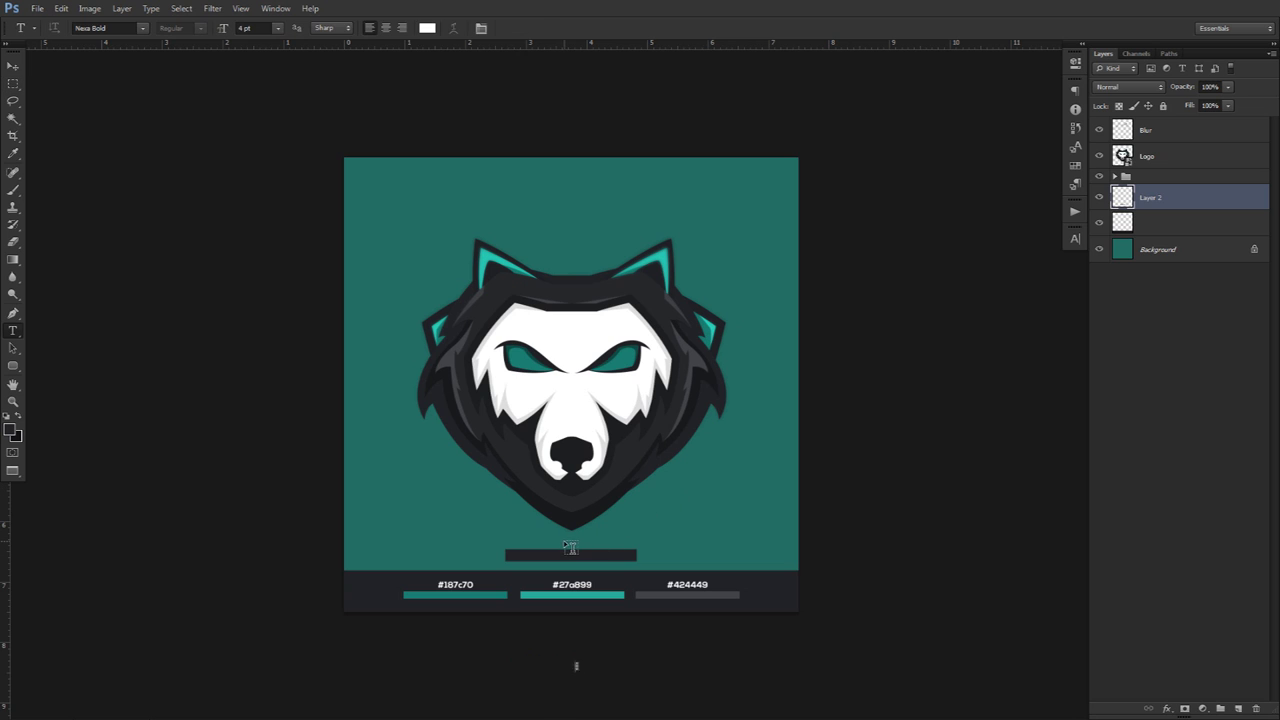
{"action": "left_click", "coordinate": [576, 551]}
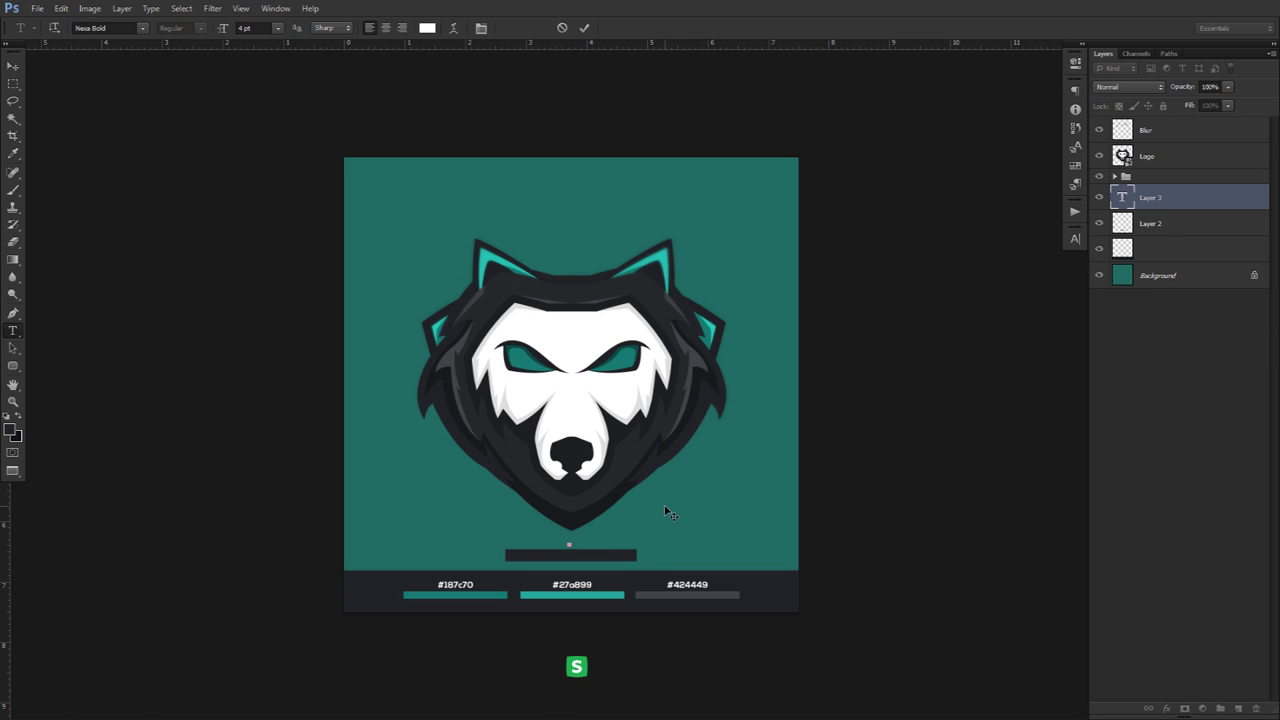
{"action": "type", "text": "#222328"}
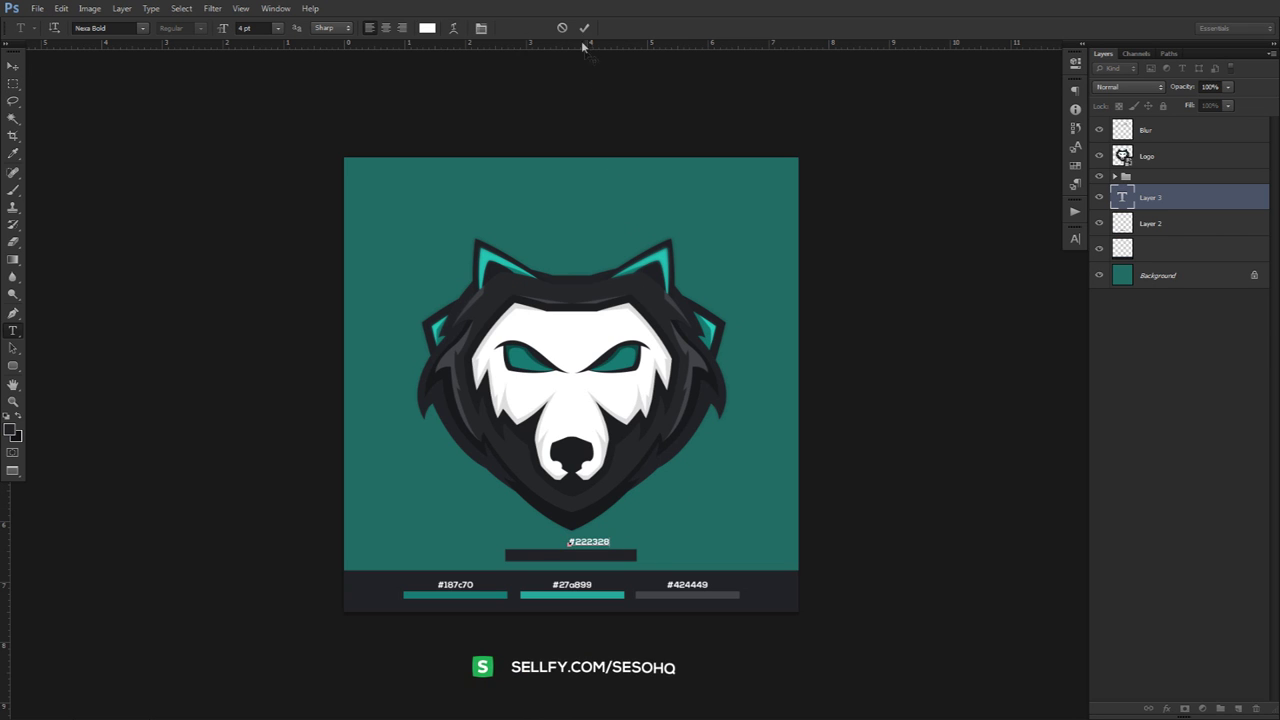
{"action": "left_click", "coordinate": [584, 27]}
{"action": "key", "text": "v"}
{"action": "left_click_drag", "start_coordinate": [588, 540], "coordinate": [581, 549]}
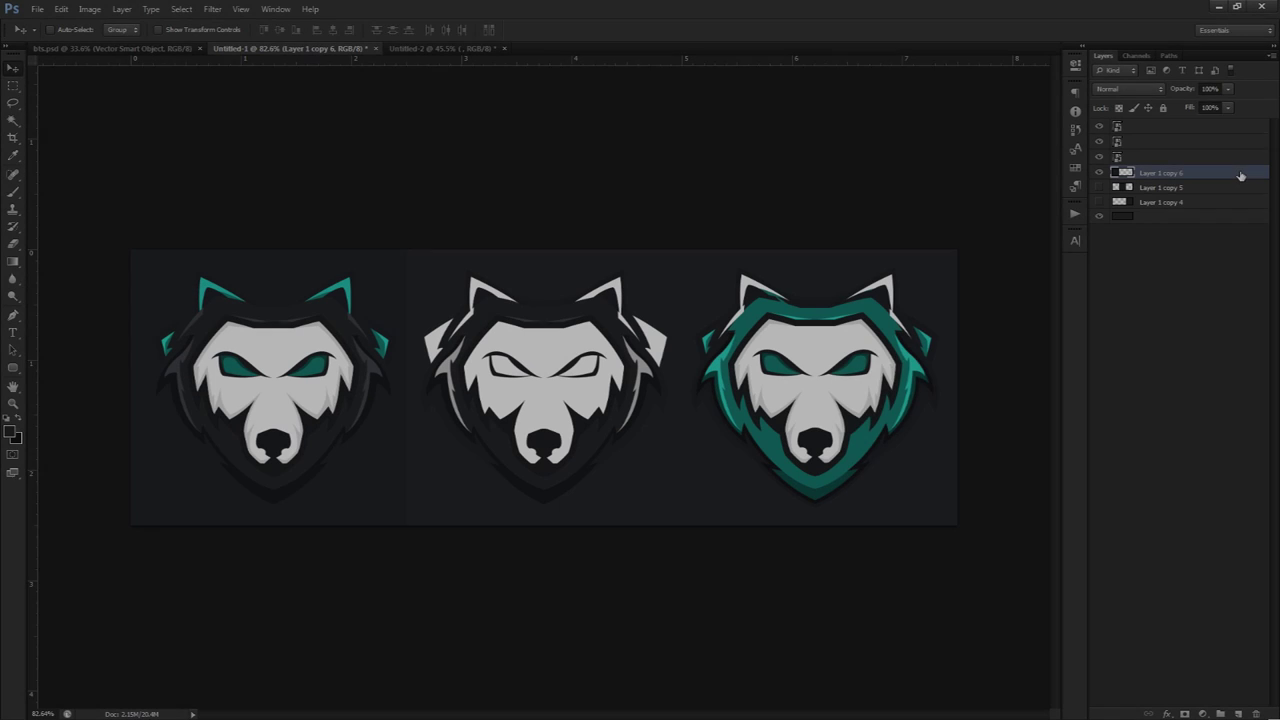
In the Untitled-1 document, give Layer 1 copy 6 a #424449 Color Overlay and rasterize its layer style.
{"action": "double_click", "coordinate": [1220, 172]}
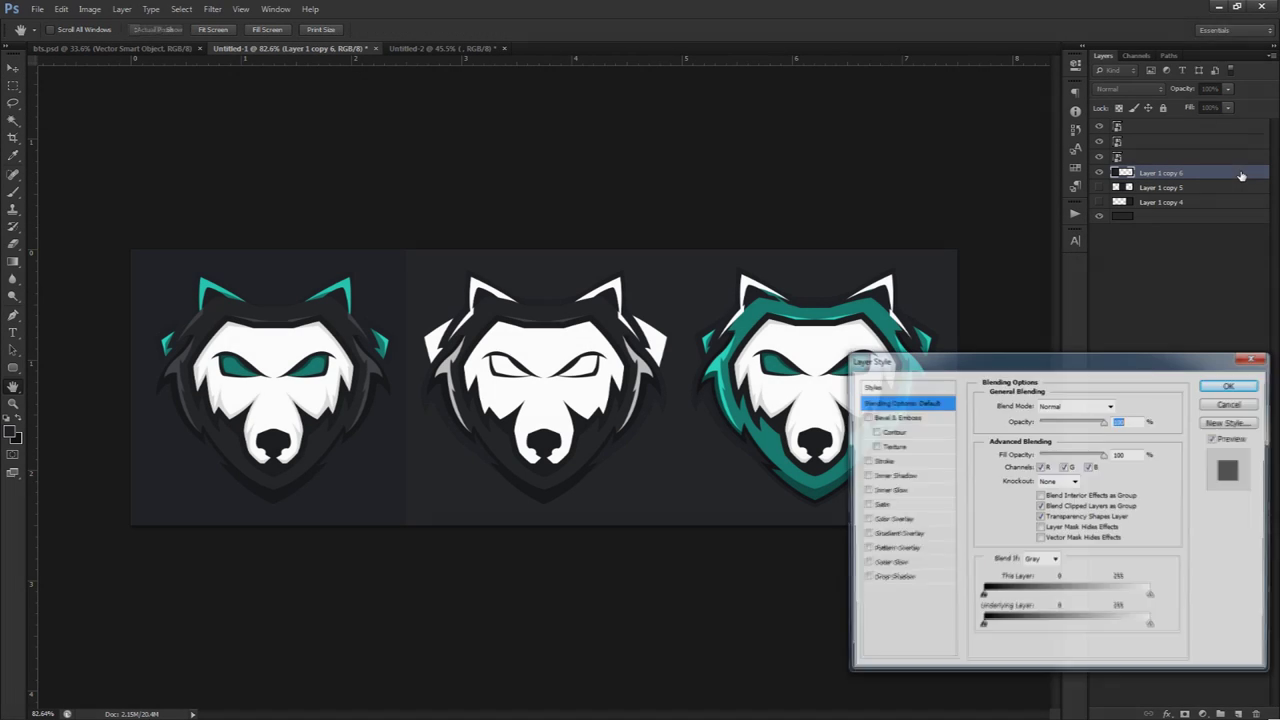
{"action": "left_click", "coordinate": [885, 521]}
{"action": "left_click", "coordinate": [1110, 410]}
{"action": "left_click", "coordinate": [379, 365]}
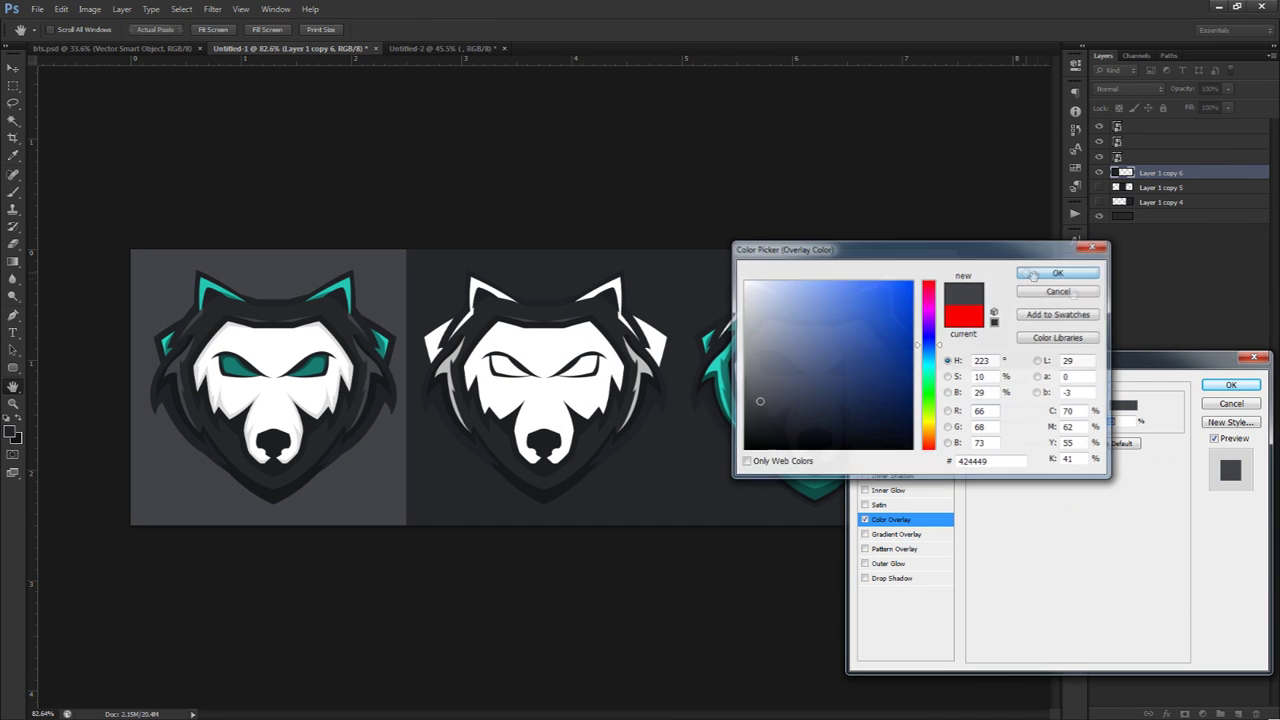
{"action": "left_click", "coordinate": [1059, 272]}
{"action": "left_click", "coordinate": [1231, 385]}
{"action": "right_click", "coordinate": [1175, 176]}
{"action": "left_click", "coordinate": [1189, 288]}
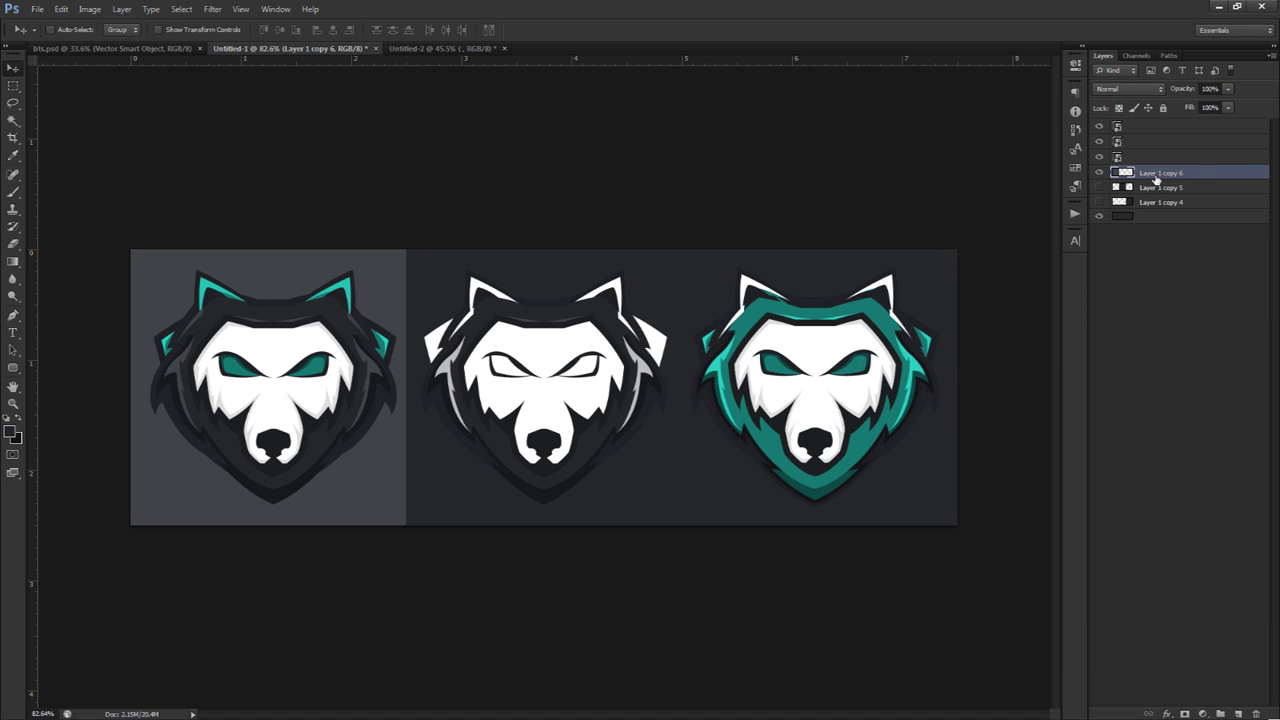
Show Layer 1 copy 5, apply a #1c1e20 Color Overlay sampled from the middle bear's nose, and rasterize its layer style.
{"action": "left_click", "coordinate": [1162, 188]}
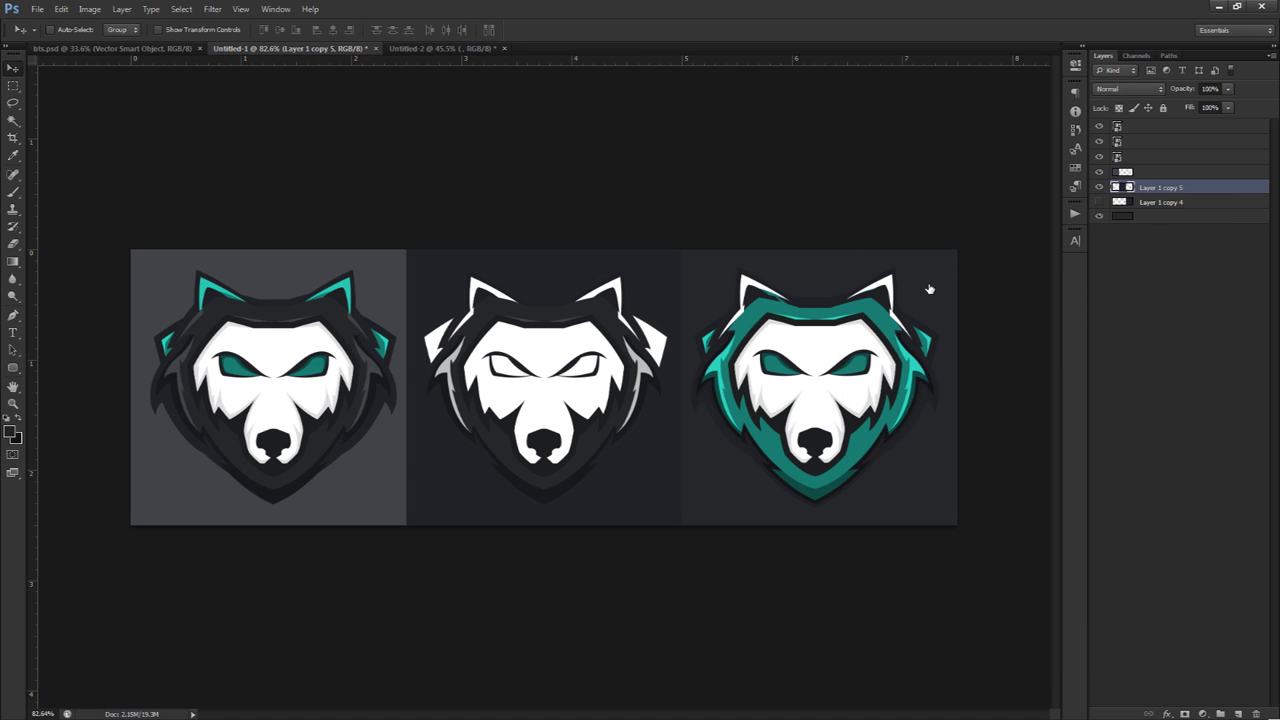
{"action": "double_click", "coordinate": [1220, 187]}
{"action": "left_click", "coordinate": [885, 520]}
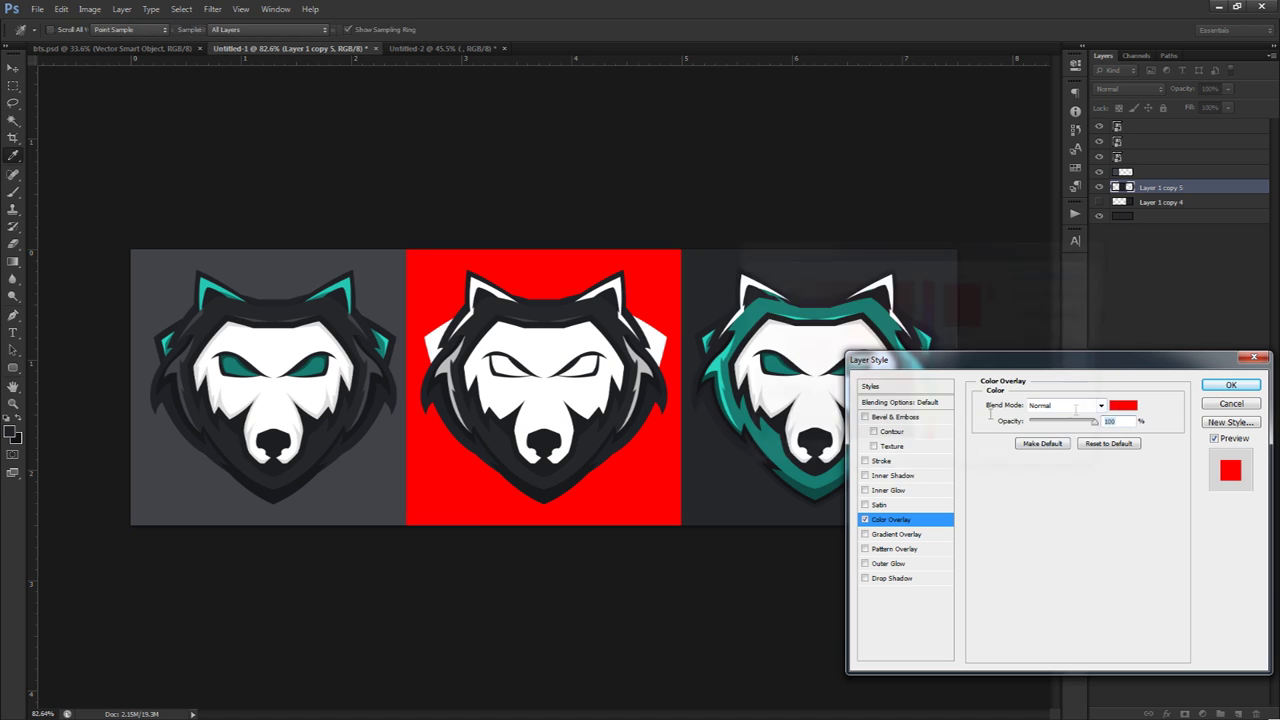
{"action": "left_click", "coordinate": [1123, 405]}
{"action": "left_click", "coordinate": [545, 446]}
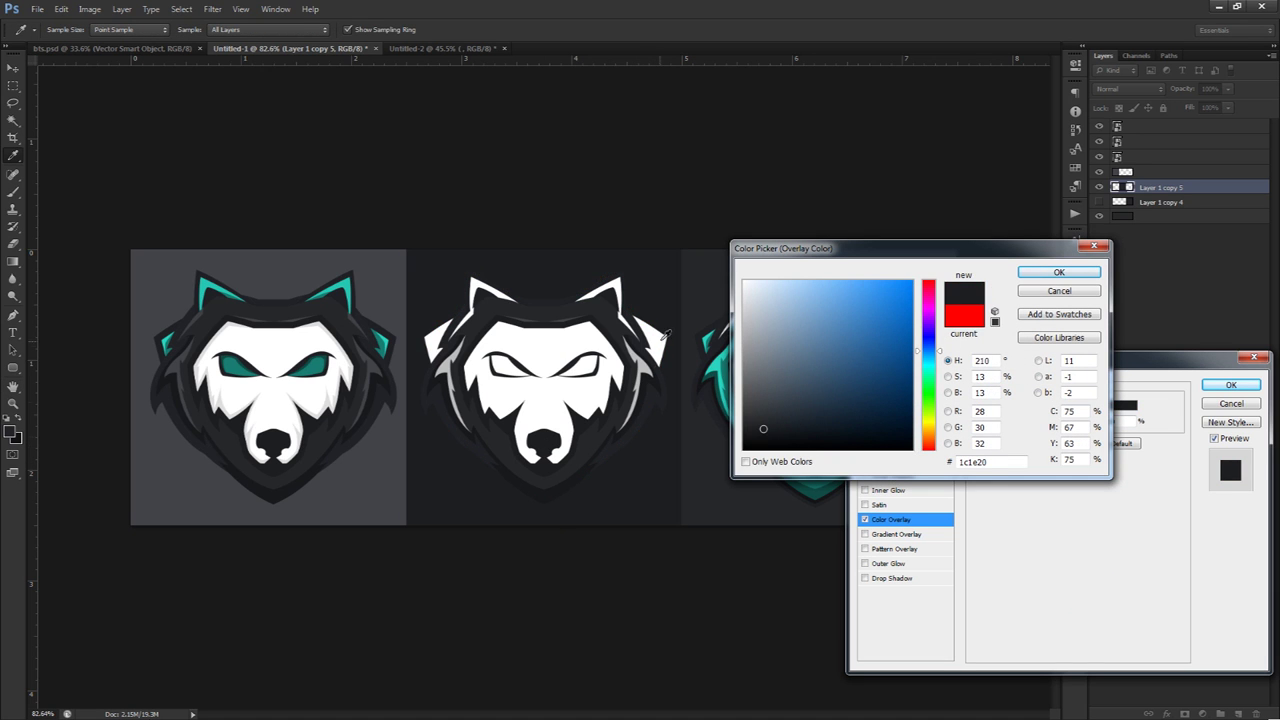
{"action": "left_click", "coordinate": [667, 334]}
{"action": "left_click", "coordinate": [558, 430]}
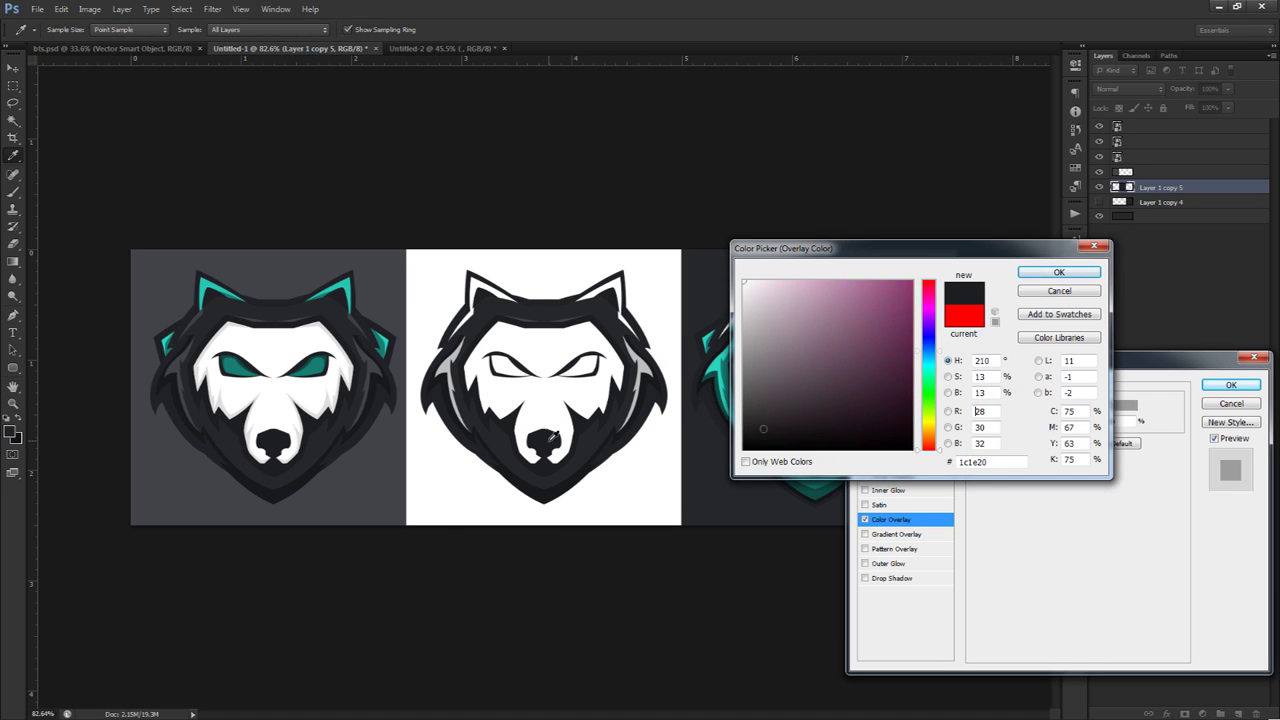
{"action": "left_click", "coordinate": [1058, 272]}
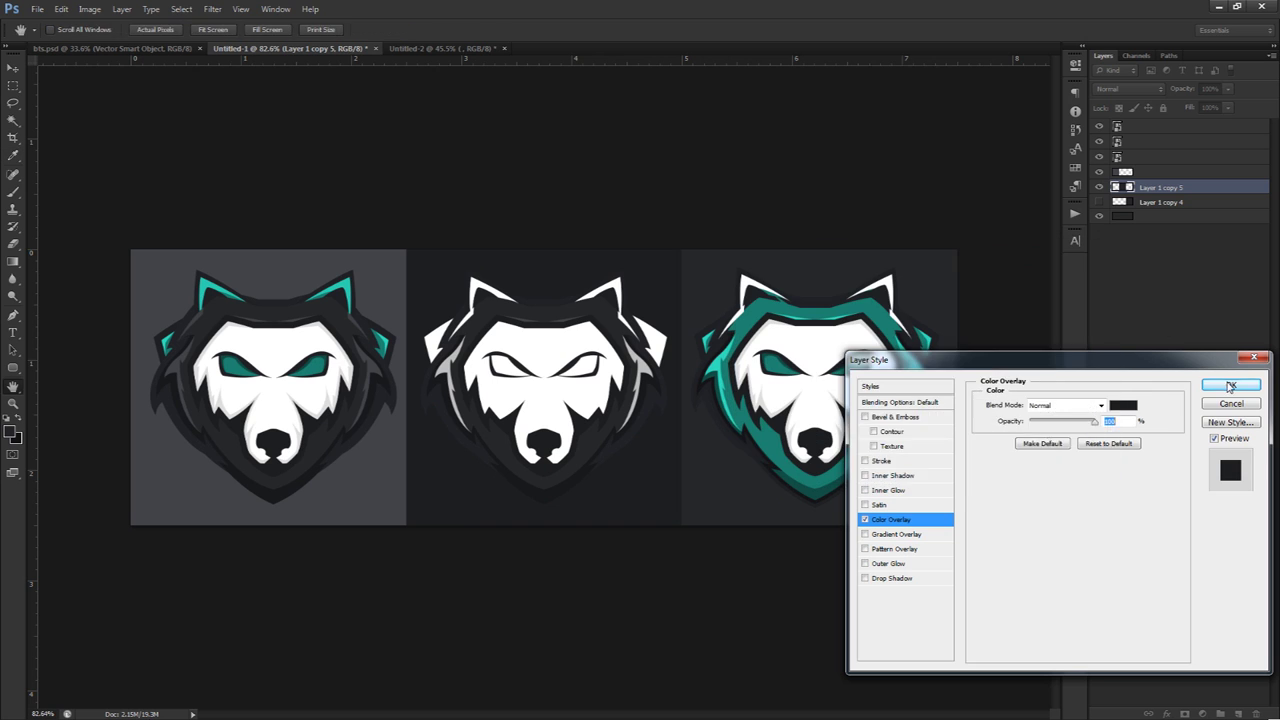
{"action": "left_click", "coordinate": [1231, 385]}
{"action": "left_click", "coordinate": [1264, 187]}
{"action": "right_click", "coordinate": [1219, 189]}
{"action": "left_click", "coordinate": [1130, 296]}
Show Layer 1 copy 4 and apply a #187c70 Color Overlay sampled from the first bear's eye, rasterizing its layer style.
{"action": "left_click", "coordinate": [1168, 203]}
{"action": "double_click", "coordinate": [1205, 203]}
{"action": "left_click", "coordinate": [891, 519]}
{"action": "left_click", "coordinate": [1125, 405]}
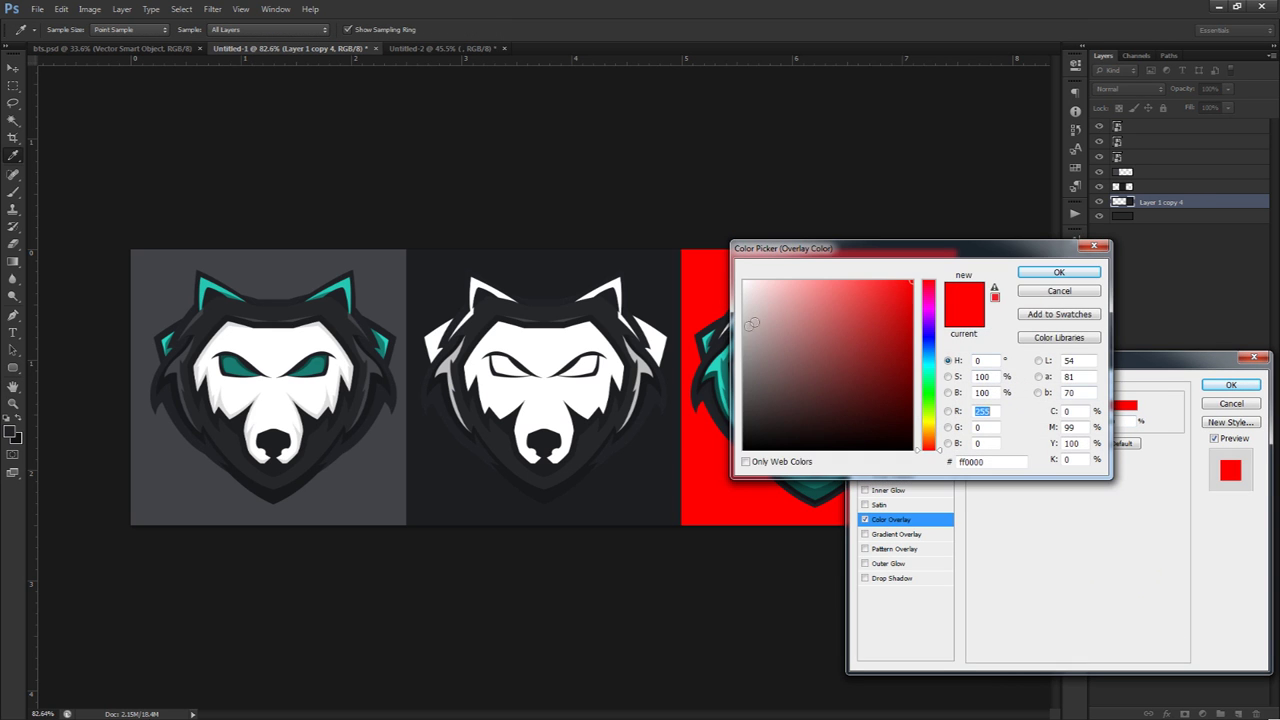
{"action": "left_click_drag", "start_coordinate": [786, 248], "coordinate": [786, 458]}
{"action": "left_click", "coordinate": [236, 366]}
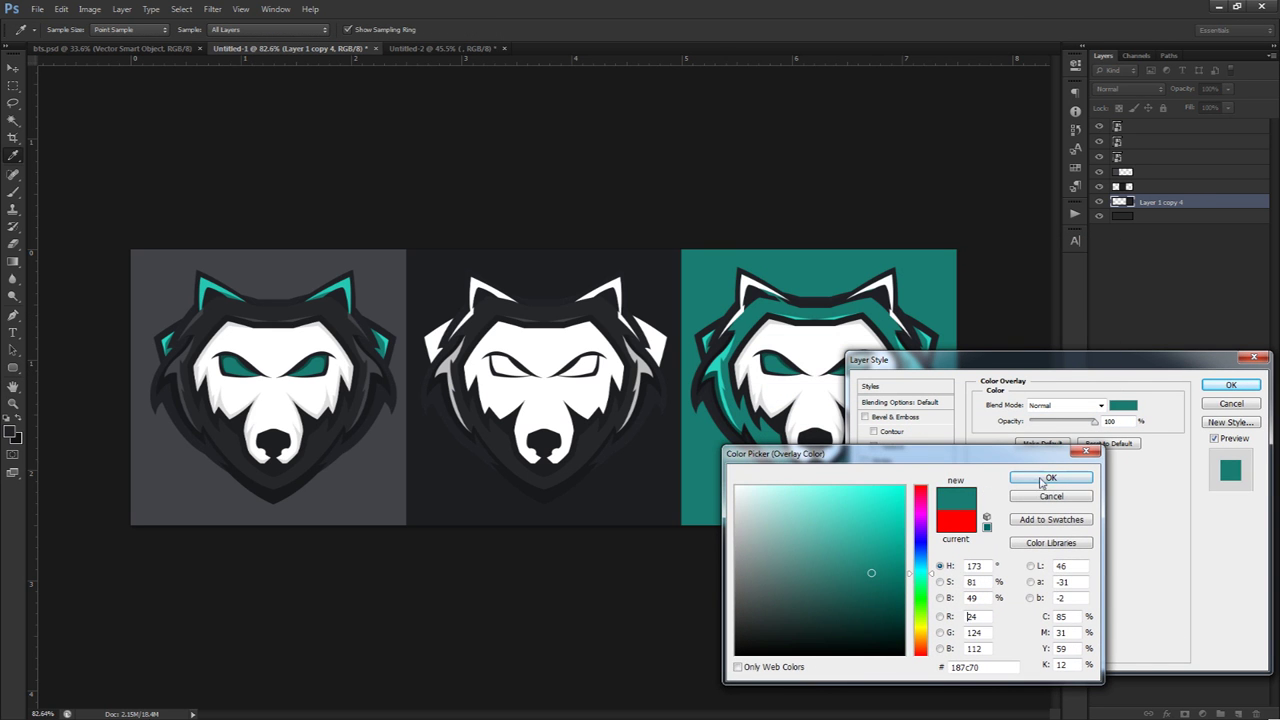
{"action": "left_click", "coordinate": [1058, 482]}
{"action": "left_click", "coordinate": [1230, 385]}
{"action": "right_click", "coordinate": [1200, 203]}
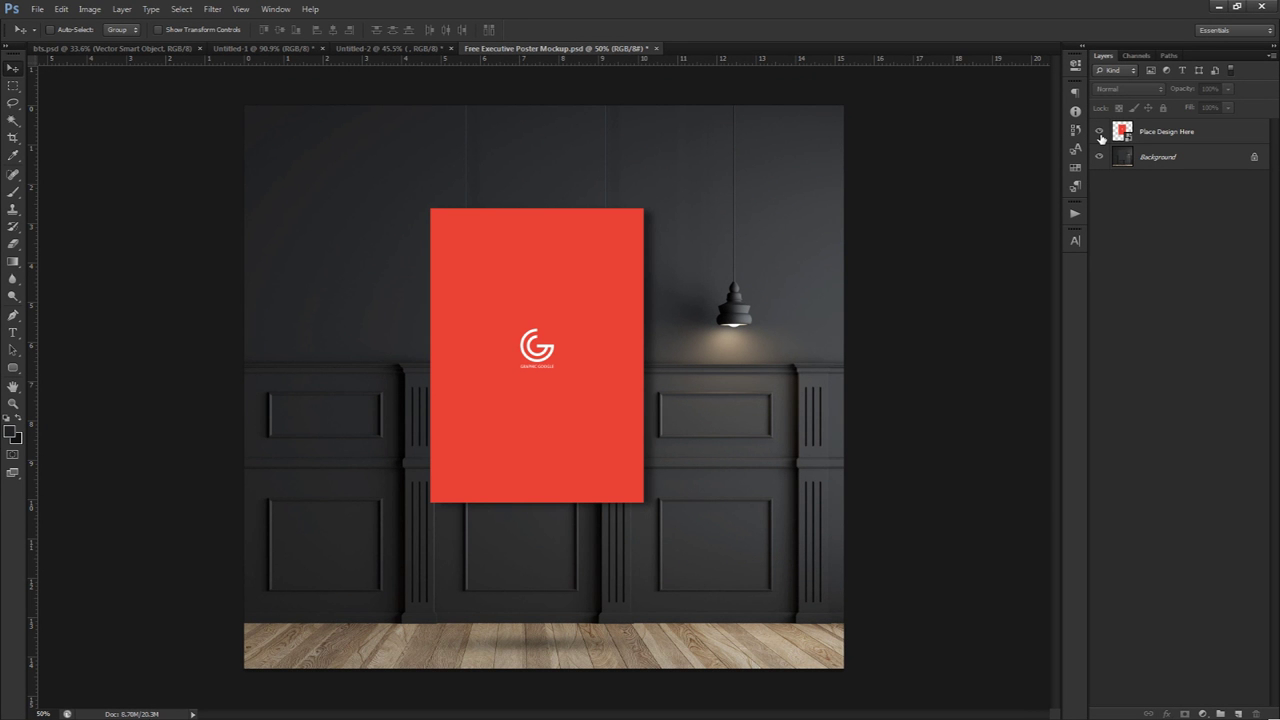
Open the Place Design Here smart object of Free Executive Poster Mockup.psd and hide its red Vector Smart Object layer.
{"action": "double_click", "coordinate": [1126, 138]}
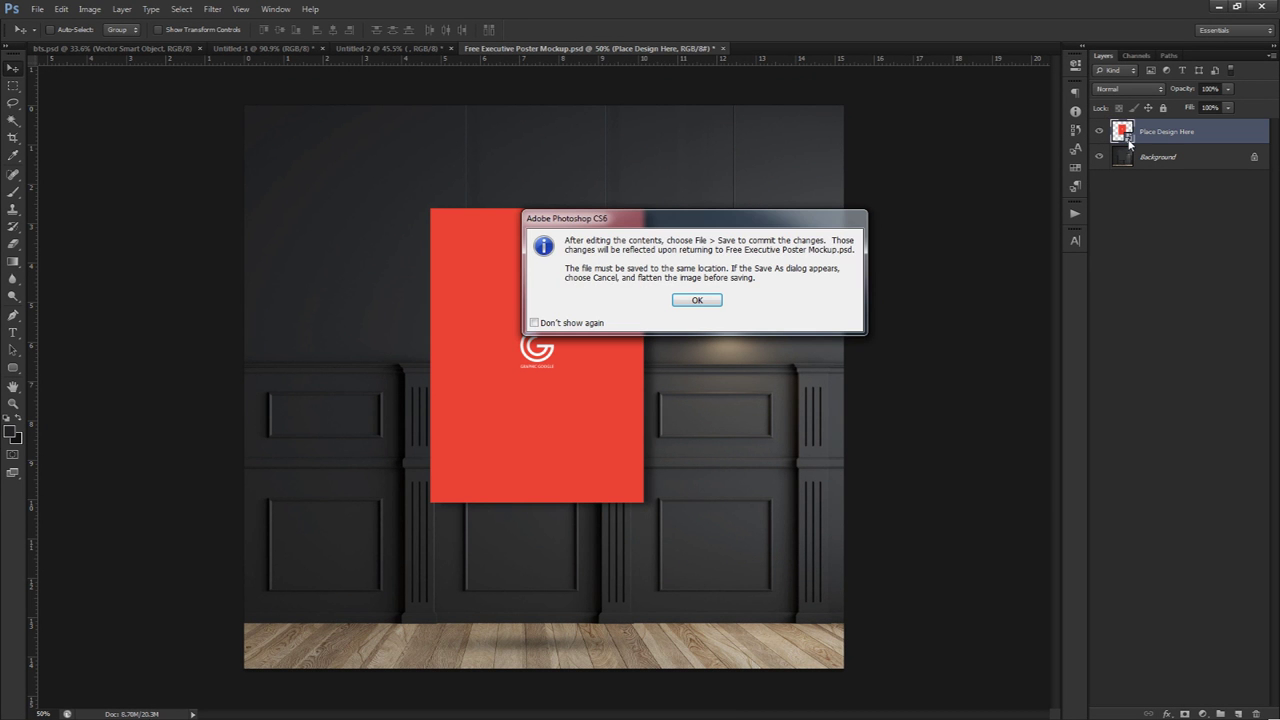
{"action": "left_click", "coordinate": [697, 301]}
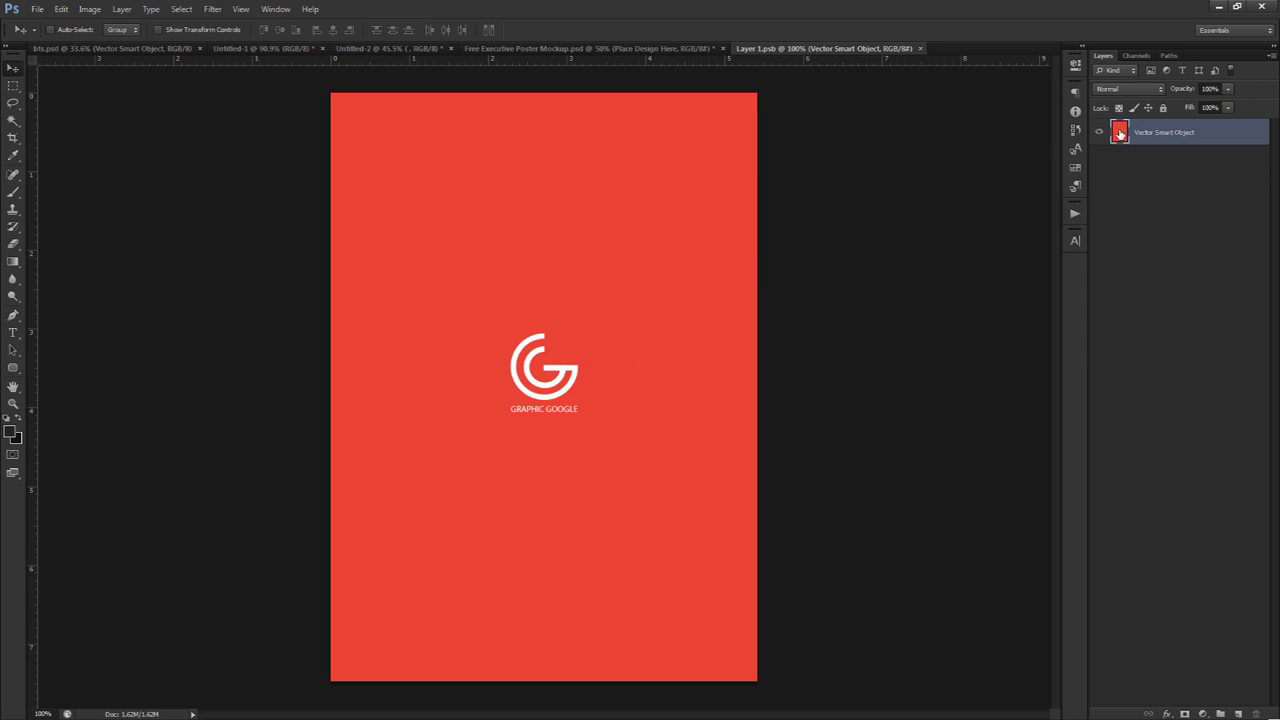
{"action": "left_click", "coordinate": [1101, 133]}
Copy the Logo layer from the Untitled-2 document into the poster document Layer 1.psb.
{"action": "left_click", "coordinate": [287, 47]}
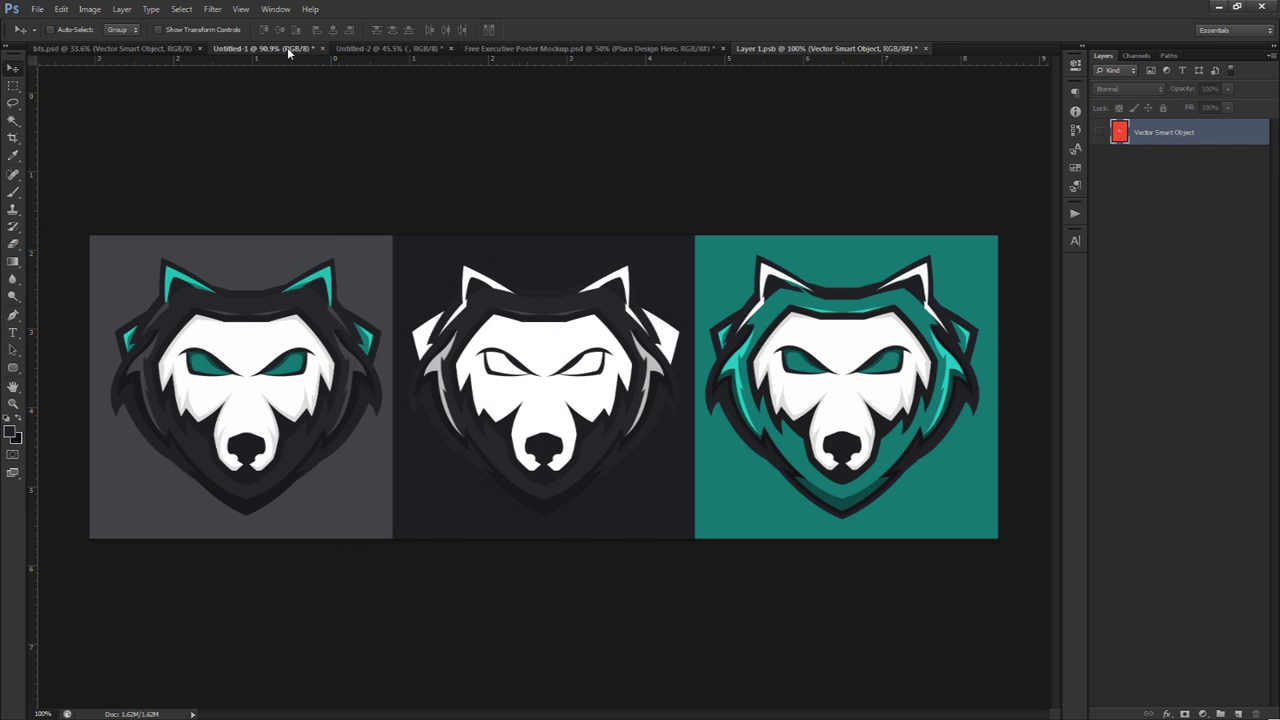
{"action": "left_click", "coordinate": [430, 48]}
{"action": "left_click", "coordinate": [1145, 158]}
{"action": "left_click_drag", "start_coordinate": [625, 272], "coordinate": [643, 292]}
Scale the bear logo down to fit within the poster's width and move it to the poster's centre.
{"action": "key", "text": "ctrl+t"}
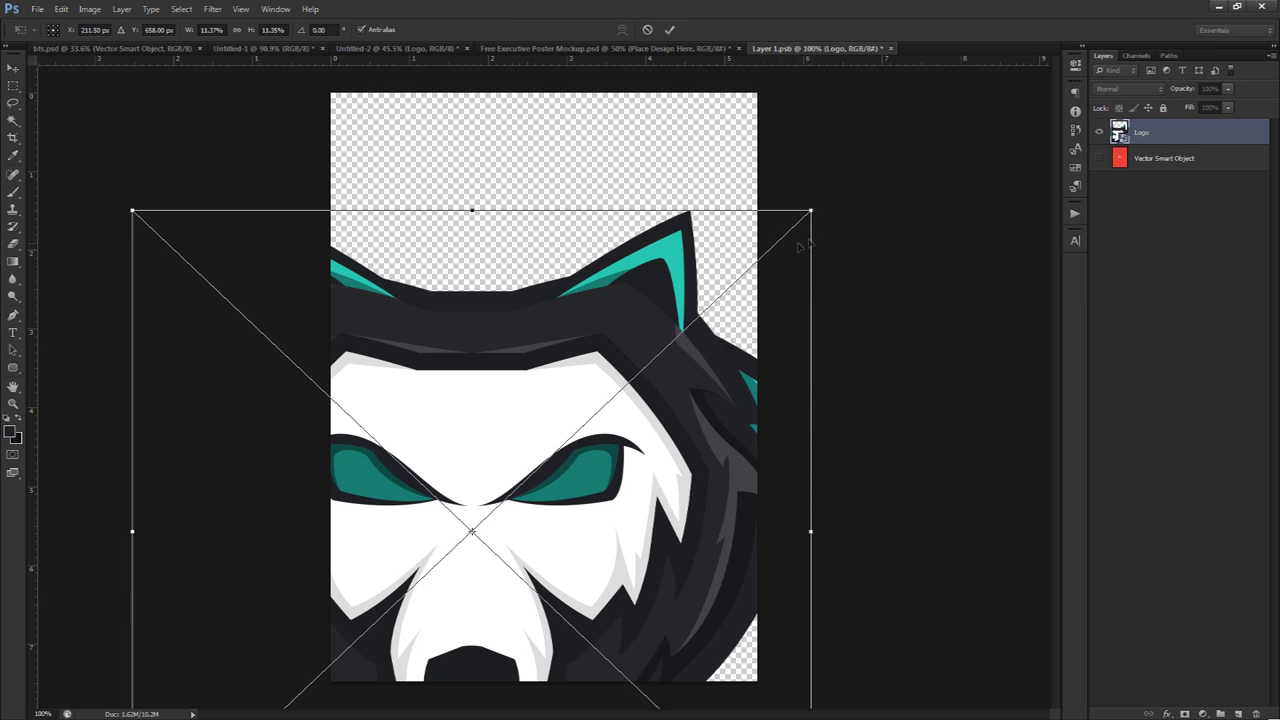
{"action": "left_click_drag", "start_coordinate": [820, 209], "coordinate": [610, 312]}
{"action": "left_click_drag", "start_coordinate": [560, 468], "coordinate": [634, 352]}
{"action": "key", "text": "Return"}
Add a new layer beneath the Logo layer and fill it with the teal sampled from the bear's eye.
{"action": "left_click", "coordinate": [1146, 159]}
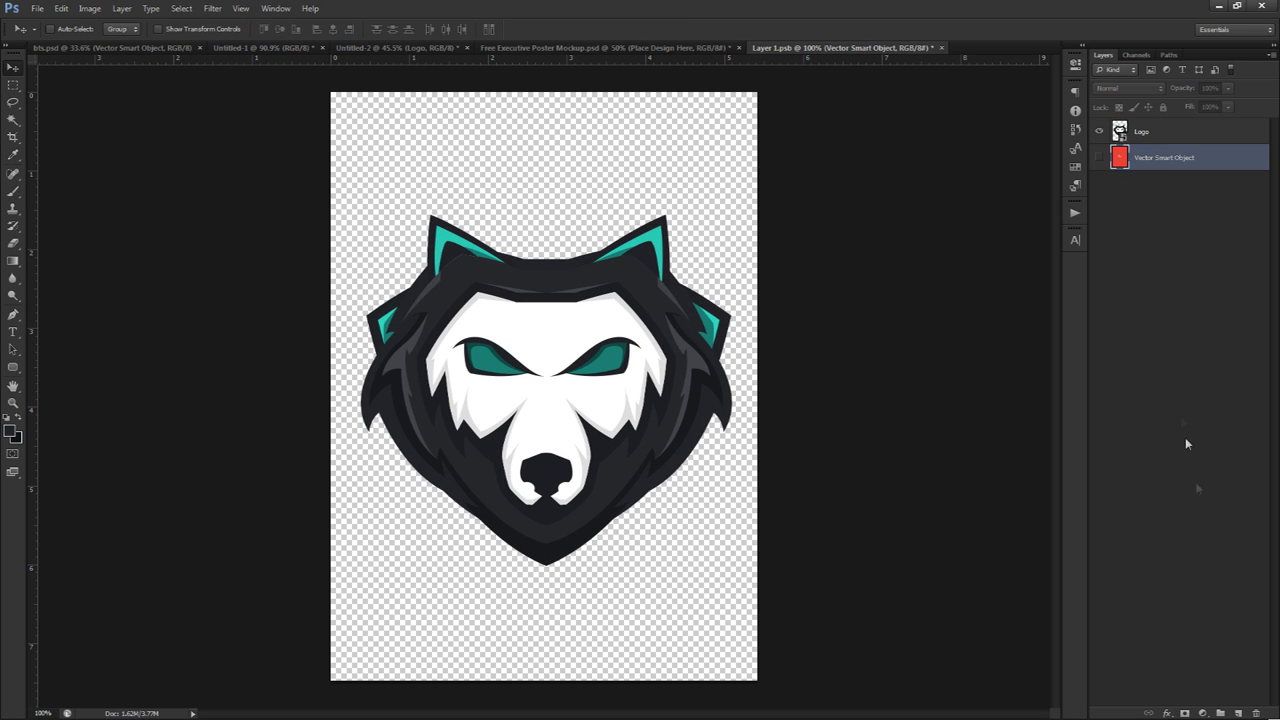
{"action": "left_click", "coordinate": [1240, 712]}
{"action": "left_click", "coordinate": [10, 428]}
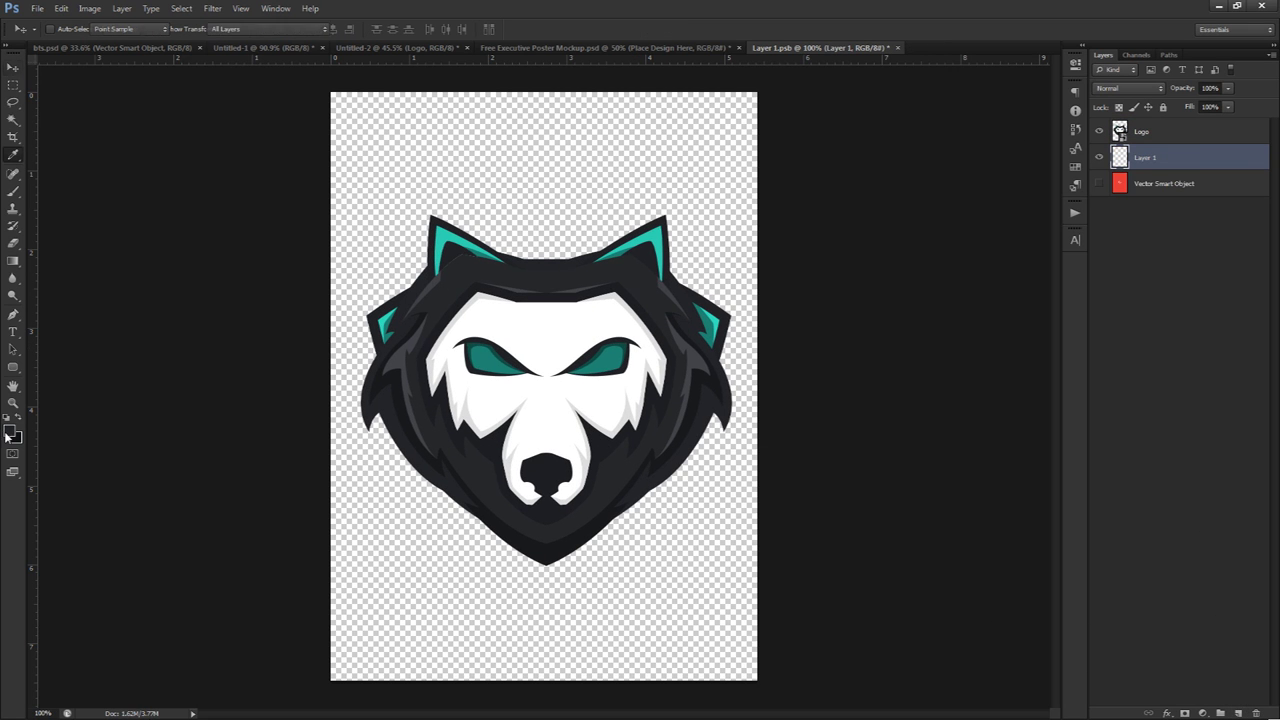
{"action": "left_click", "coordinate": [489, 361]}
{"action": "key", "text": "Return"}
{"action": "key", "text": "v"}
{"action": "key", "text": "alt+BackSpace"}
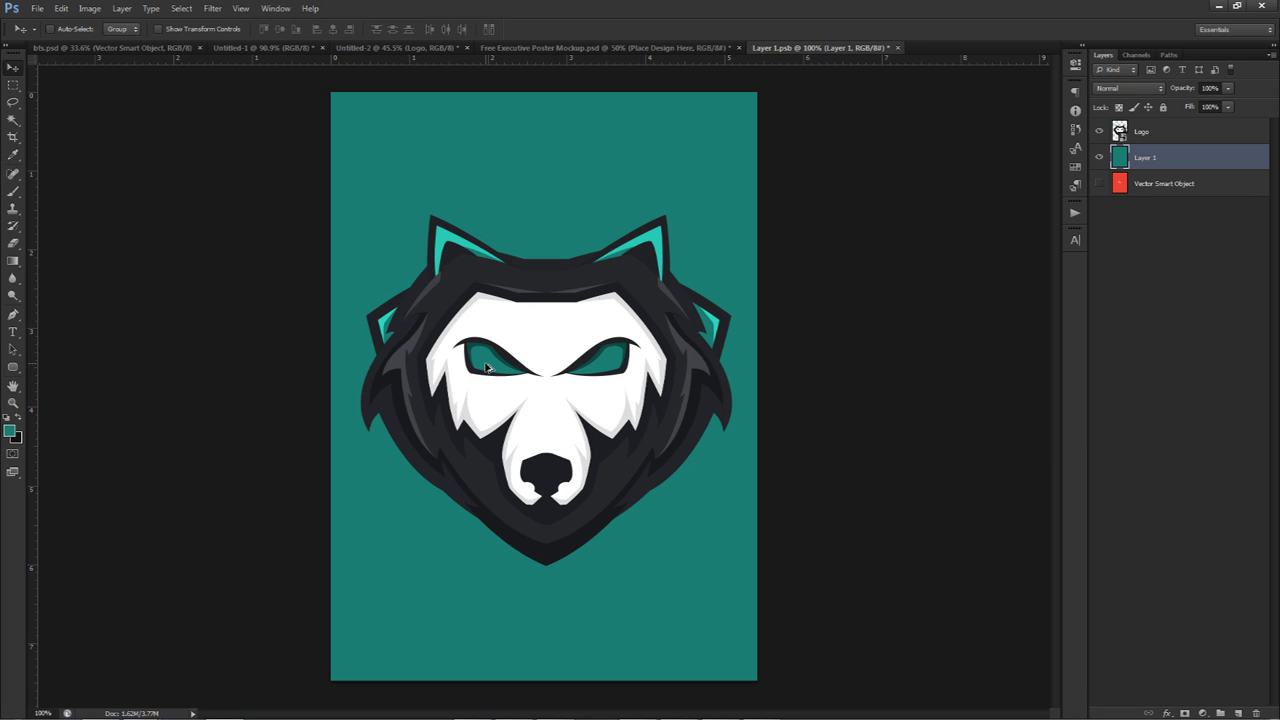
Nudge the Logo layer into the poster's centre, then close Layer 1.psb with its changes saved and return to the mockup.
{"action": "left_click", "coordinate": [1180, 120]}
{"action": "left_click_drag", "start_coordinate": [603, 308], "coordinate": [601, 315]}
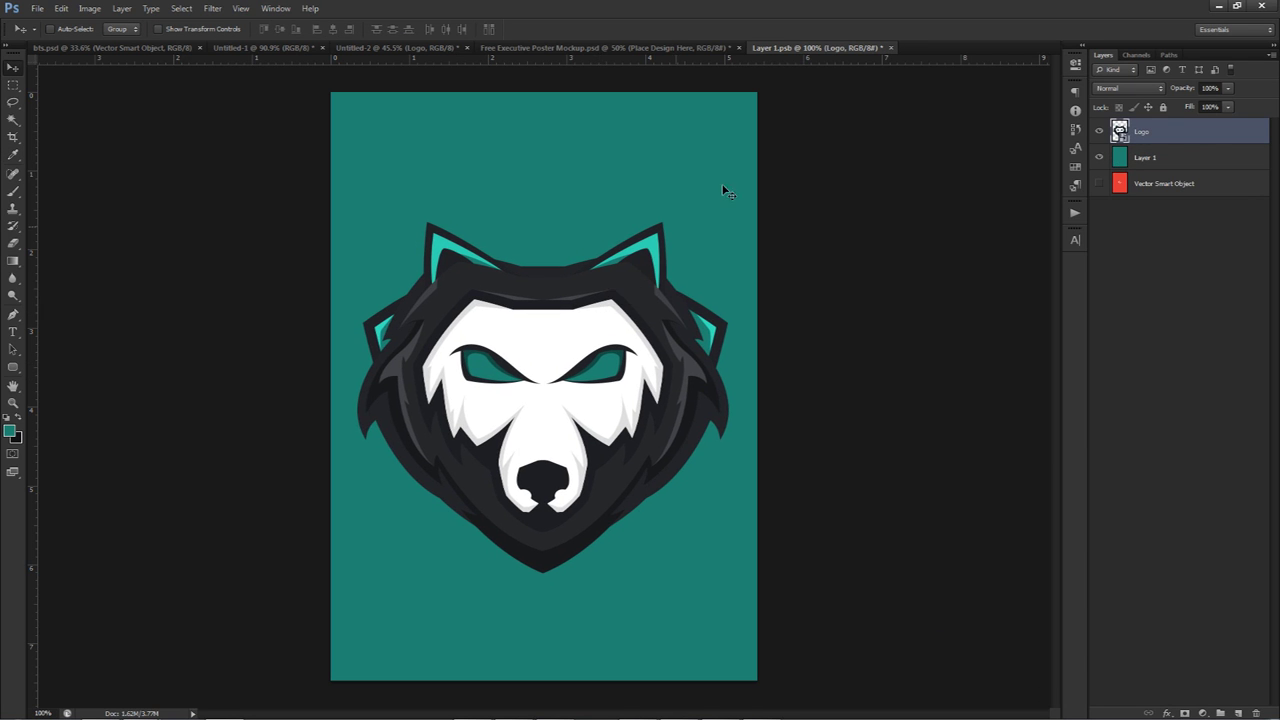
{"action": "left_click", "coordinate": [891, 48]}
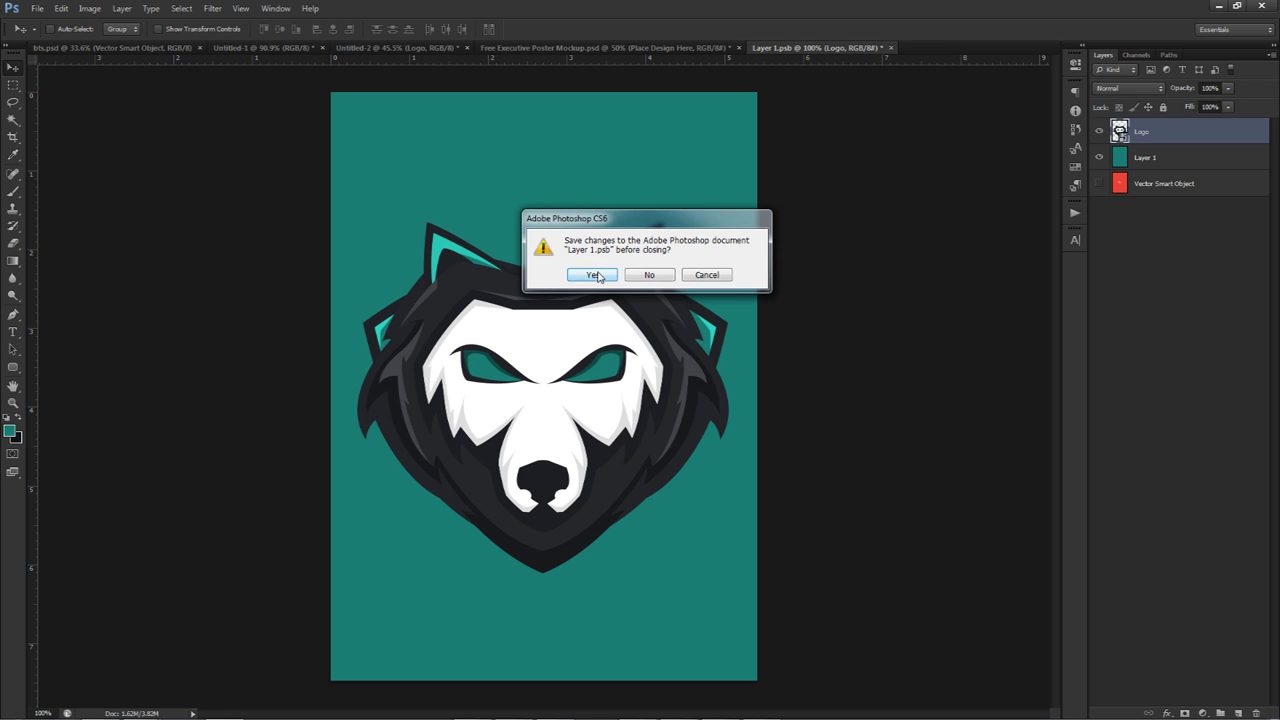
{"action": "left_click", "coordinate": [593, 275]}
{"action": "left_click", "coordinate": [634, 48]}
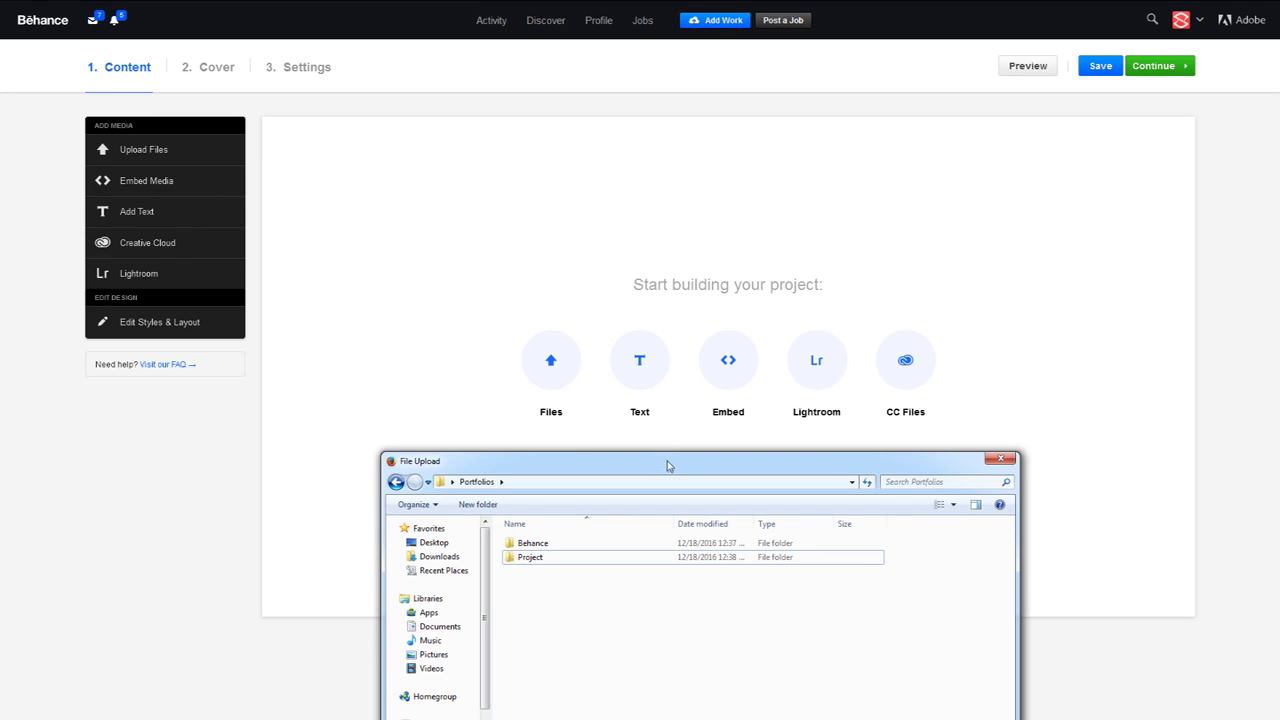
Switch to the Behance project editor, upload image 1a from the Portfolios > Project folder, and look it over.
{"action": "left_click_drag", "start_coordinate": [669, 470], "coordinate": [677, 229]}
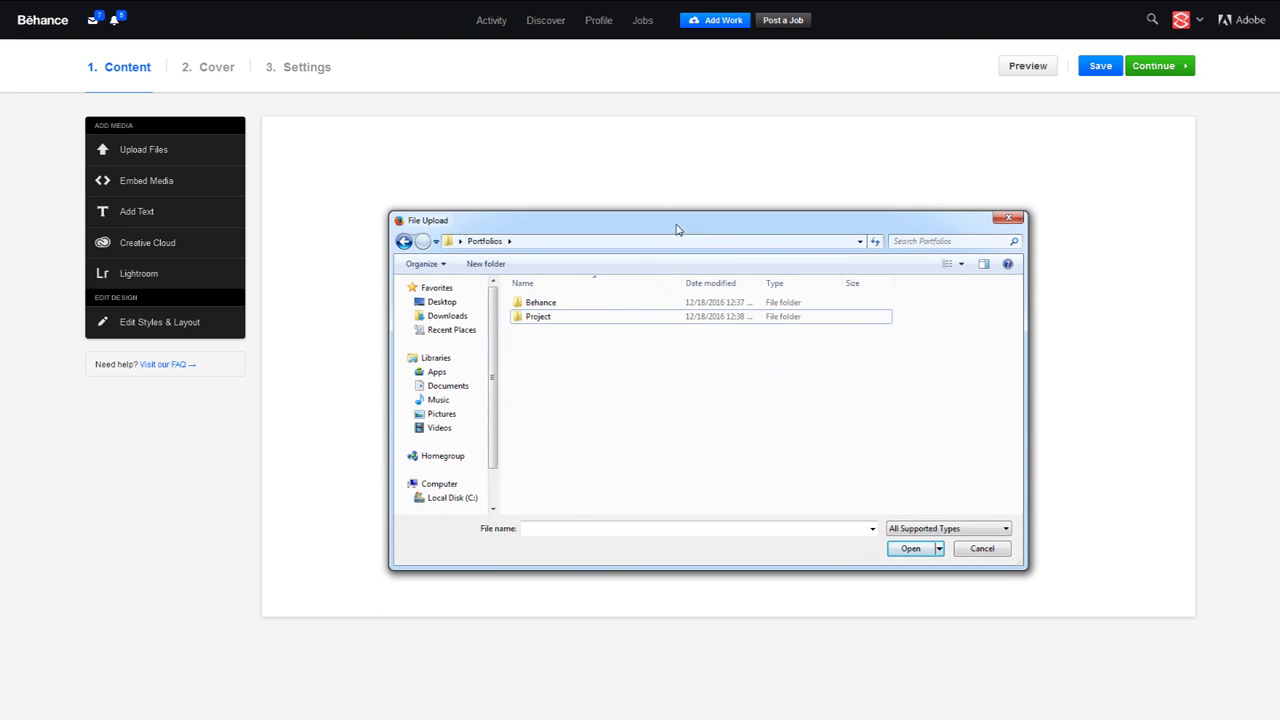
{"action": "left_click", "coordinate": [613, 316]}
{"action": "left_click", "coordinate": [910, 548]}
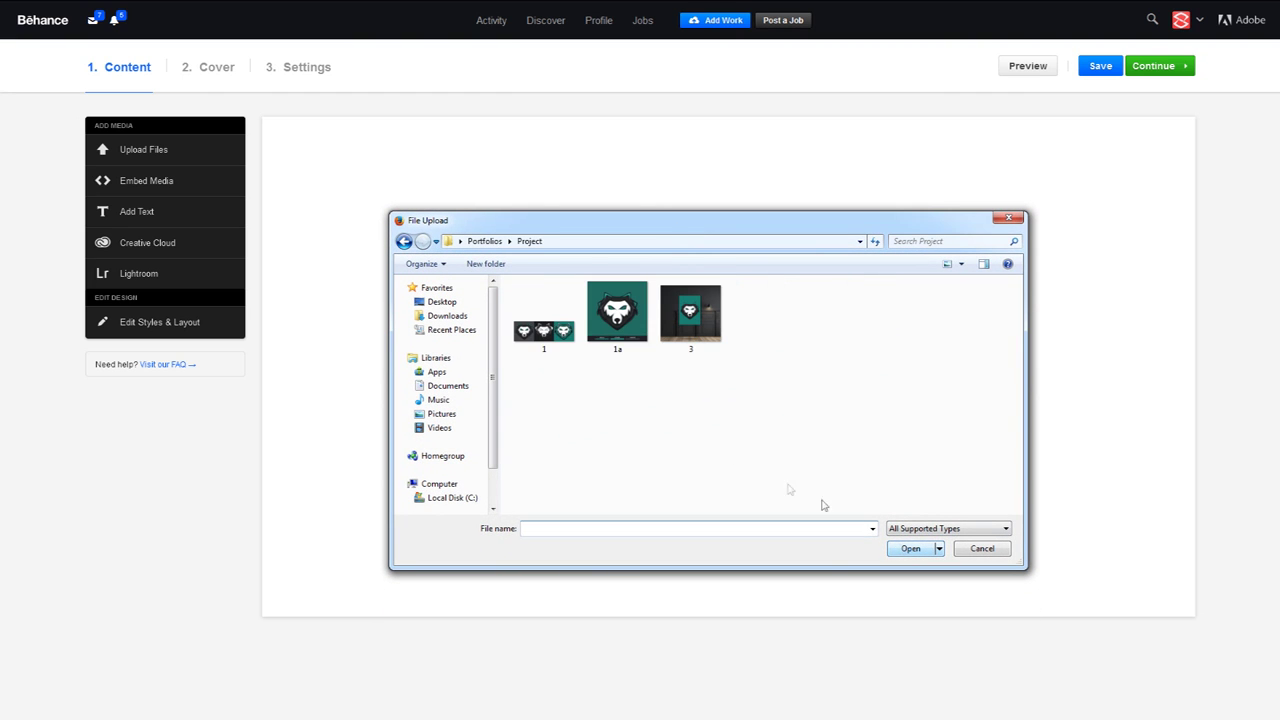
{"action": "left_click", "coordinate": [614, 340]}
{"action": "left_click", "coordinate": [914, 548]}
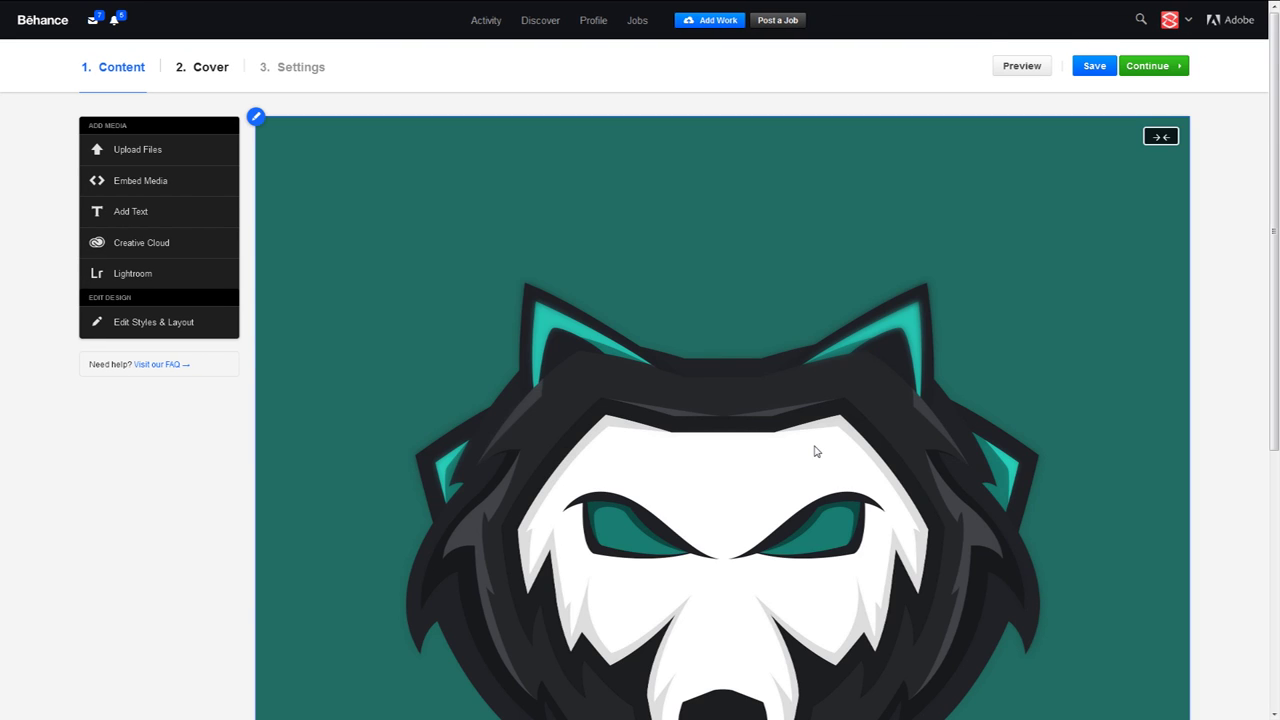
{"action": "scroll", "coordinate": [814, 451], "scroll_direction": "down", "scroll_amount": 4}
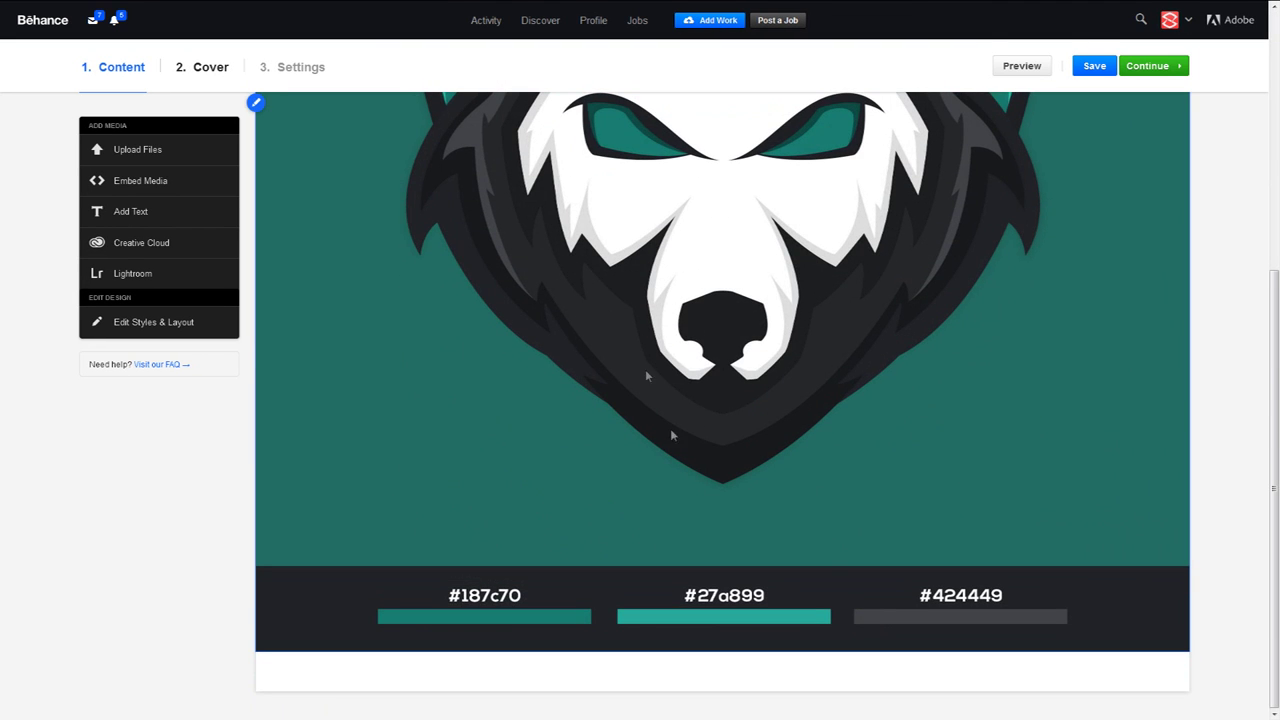
{"action": "scroll", "coordinate": [614, 380], "scroll_direction": "up", "scroll_amount": 4}
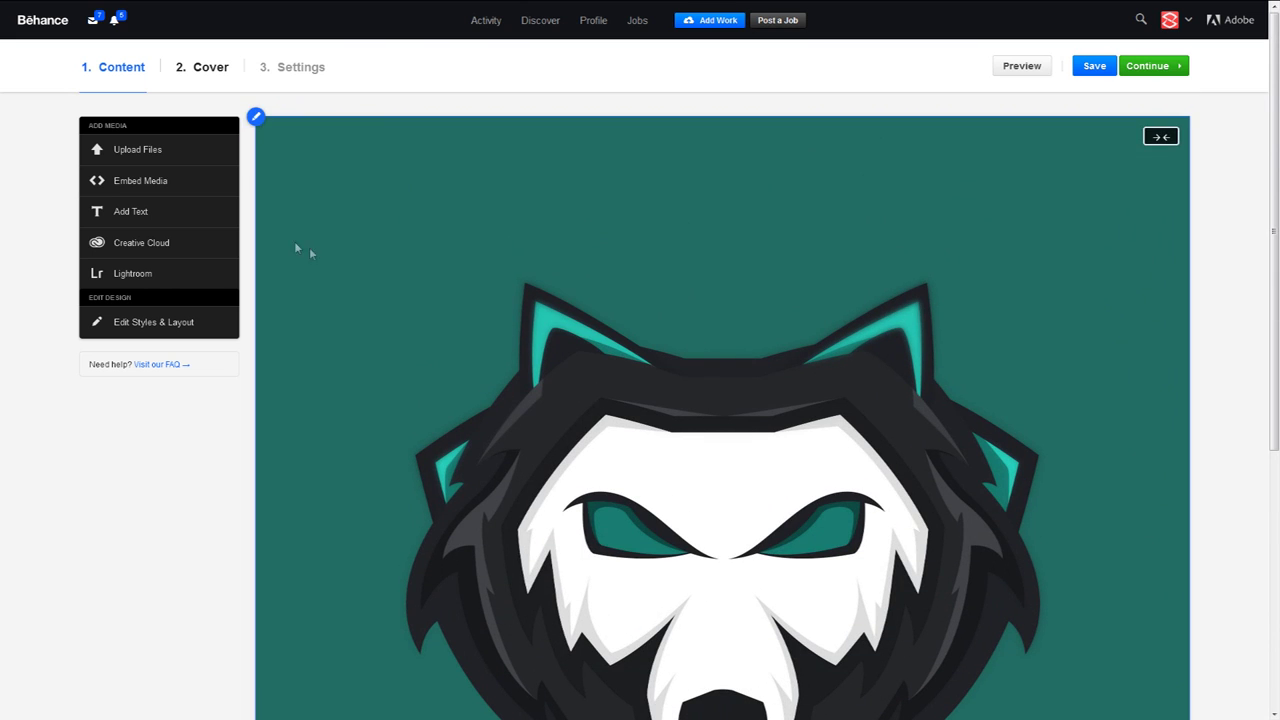
Upload image 1, the three bear colour variations, below the first project image.
{"action": "left_click", "coordinate": [163, 150]}
{"action": "left_click", "coordinate": [571, 338]}
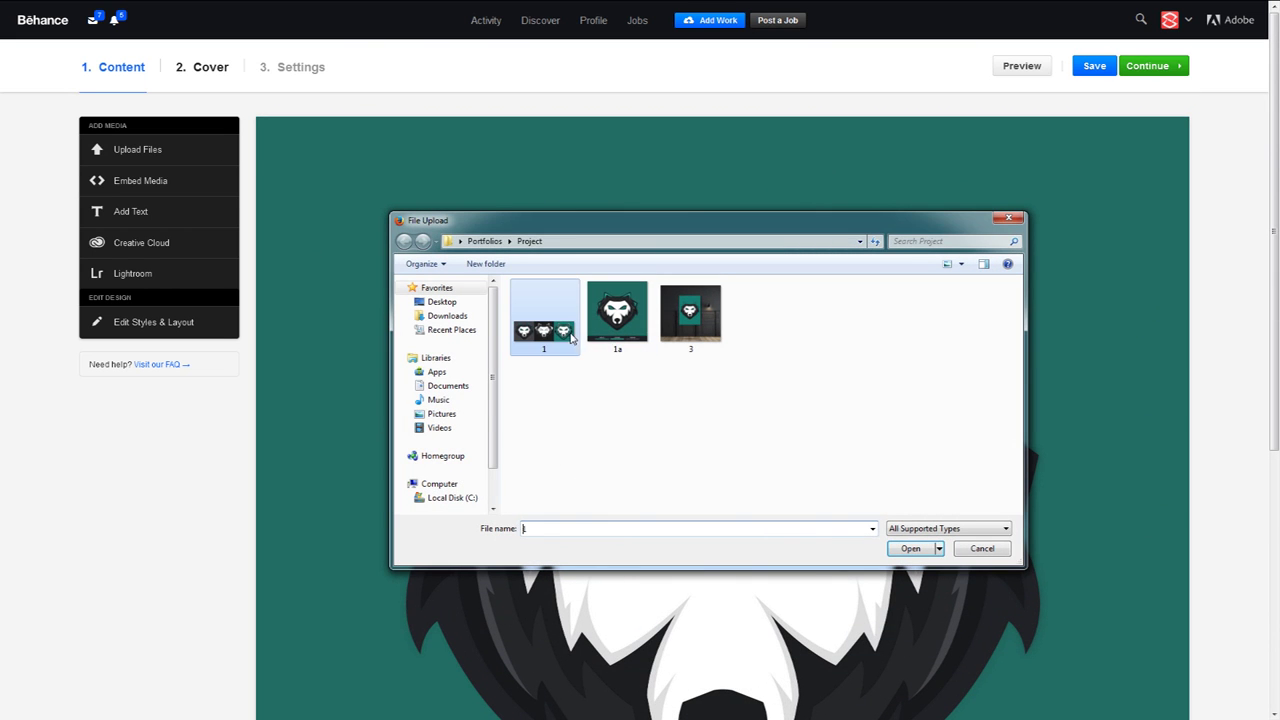
{"action": "left_click", "coordinate": [910, 548]}
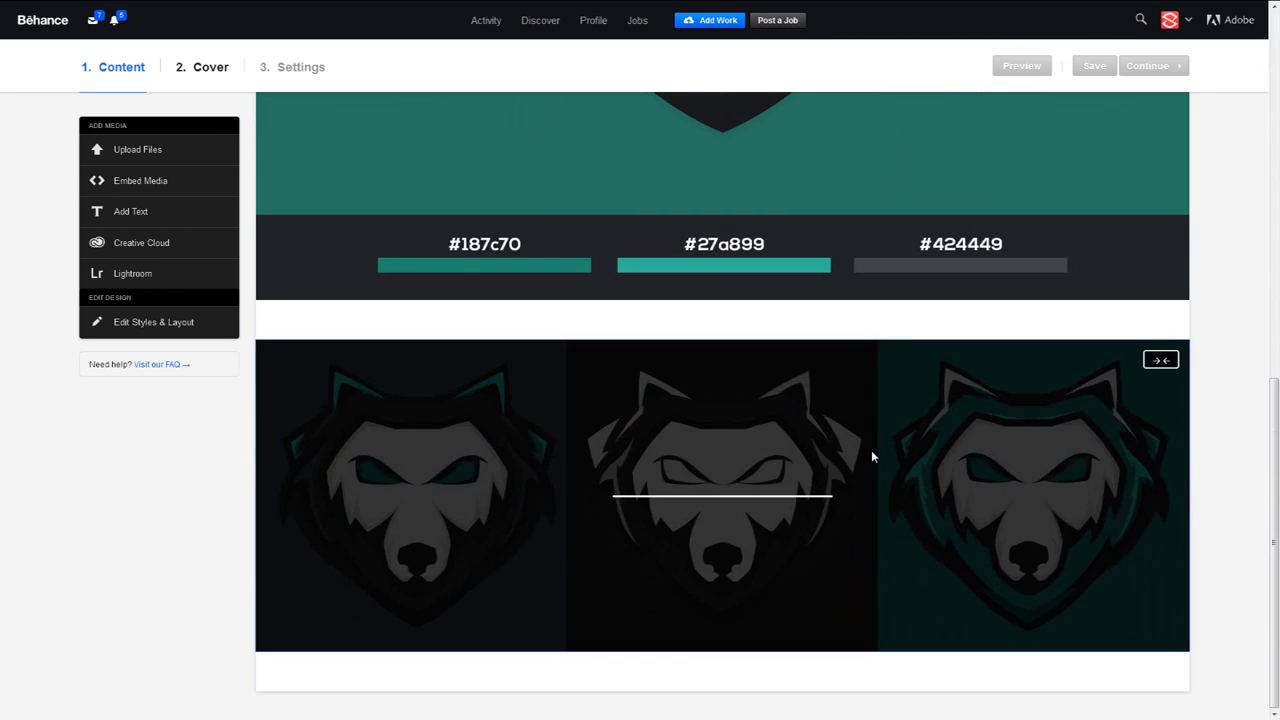
Upload image 3, the poster mockup, below the colour variations and check its placement.
{"action": "left_click", "coordinate": [172, 160]}
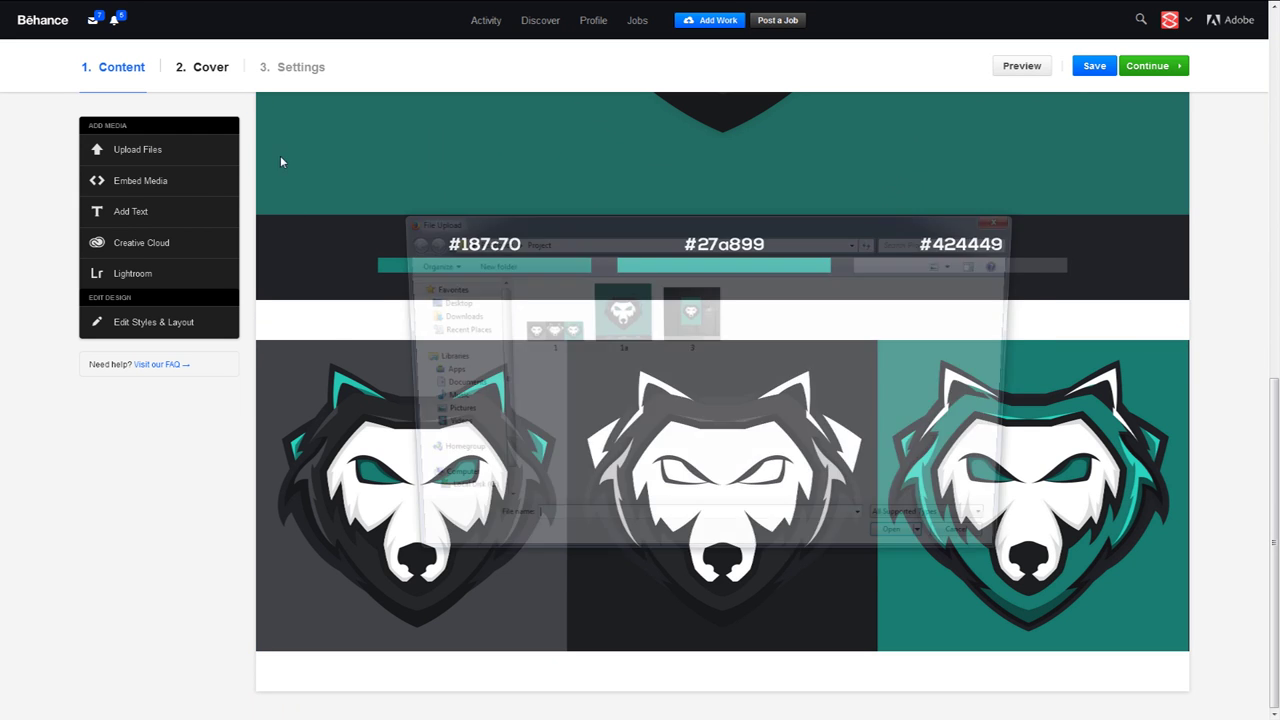
{"action": "left_click", "coordinate": [704, 323]}
{"action": "left_click", "coordinate": [910, 548]}
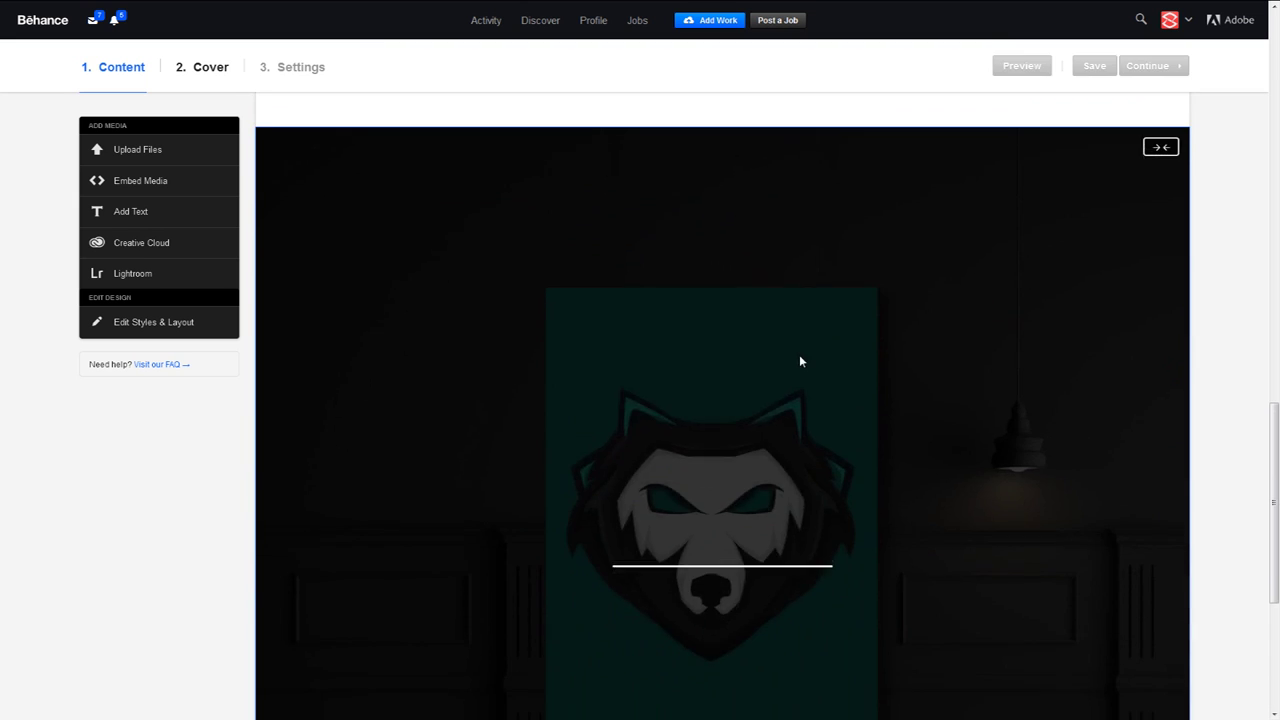
{"action": "scroll", "coordinate": [800, 361], "scroll_direction": "up", "scroll_amount": 2}
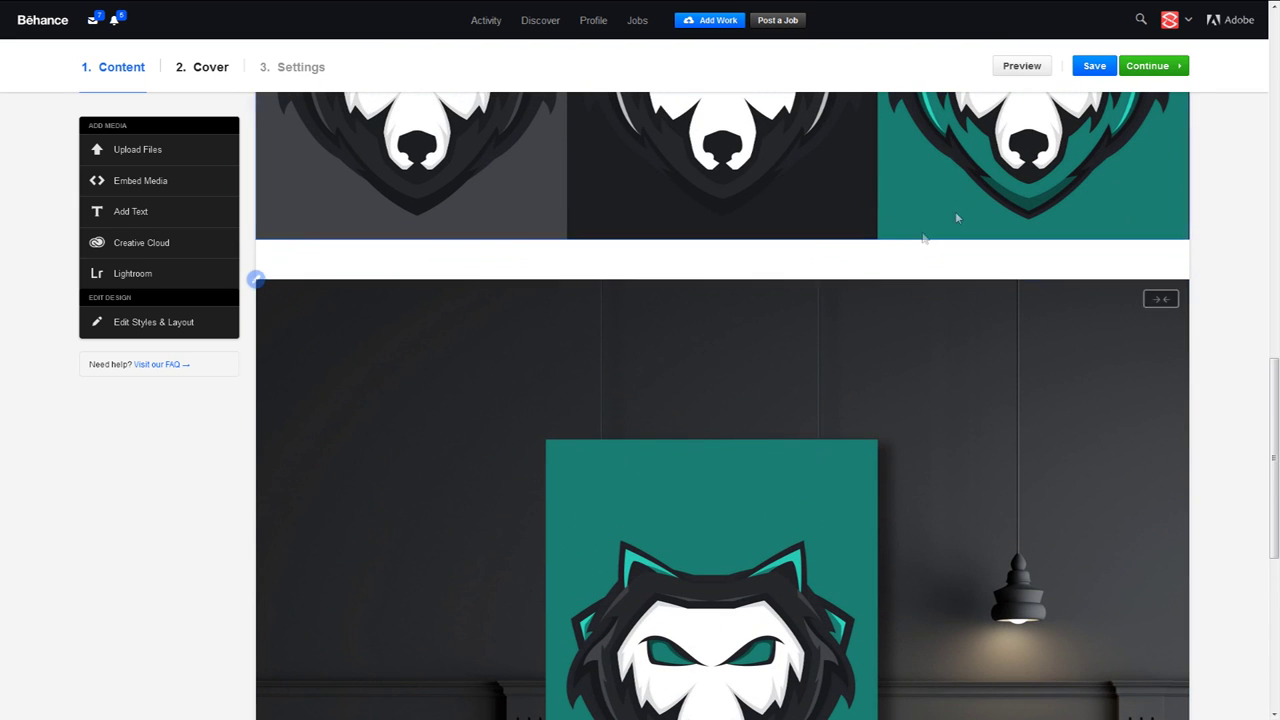
Preview the Behance project and look through the logo, its colour swatches, the three variations and the poster mockup.
{"action": "left_click", "coordinate": [1030, 71]}
{"action": "scroll", "coordinate": [1114, 366], "scroll_direction": "up", "scroll_amount": 10}
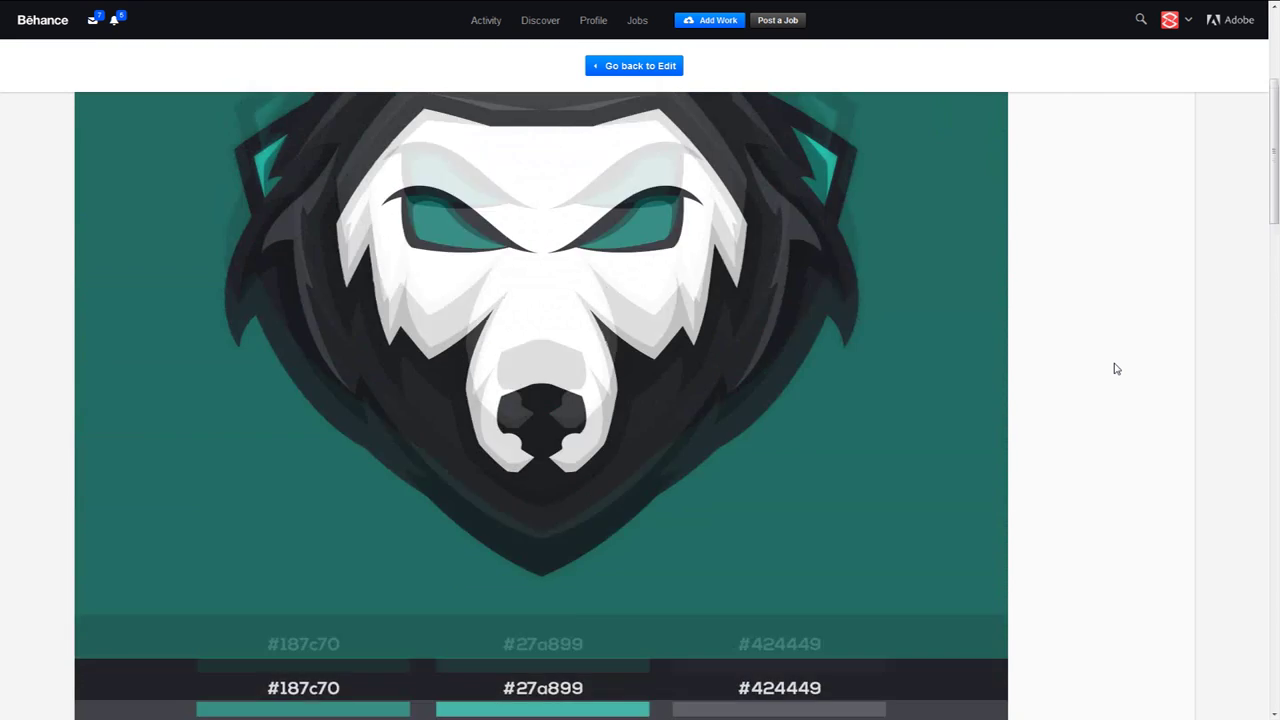
{"action": "scroll", "coordinate": [1085, 390], "scroll_direction": "down", "scroll_amount": 2}
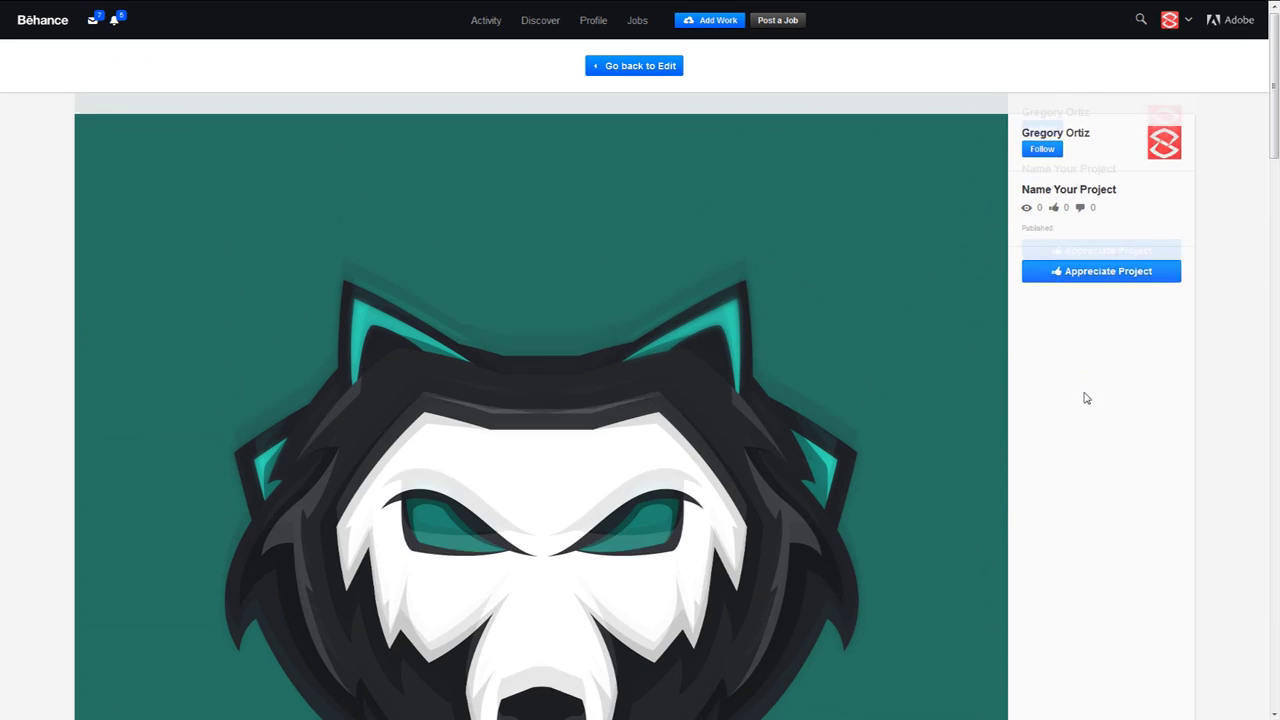
{"action": "scroll", "coordinate": [1086, 398], "scroll_direction": "down", "scroll_amount": 5}
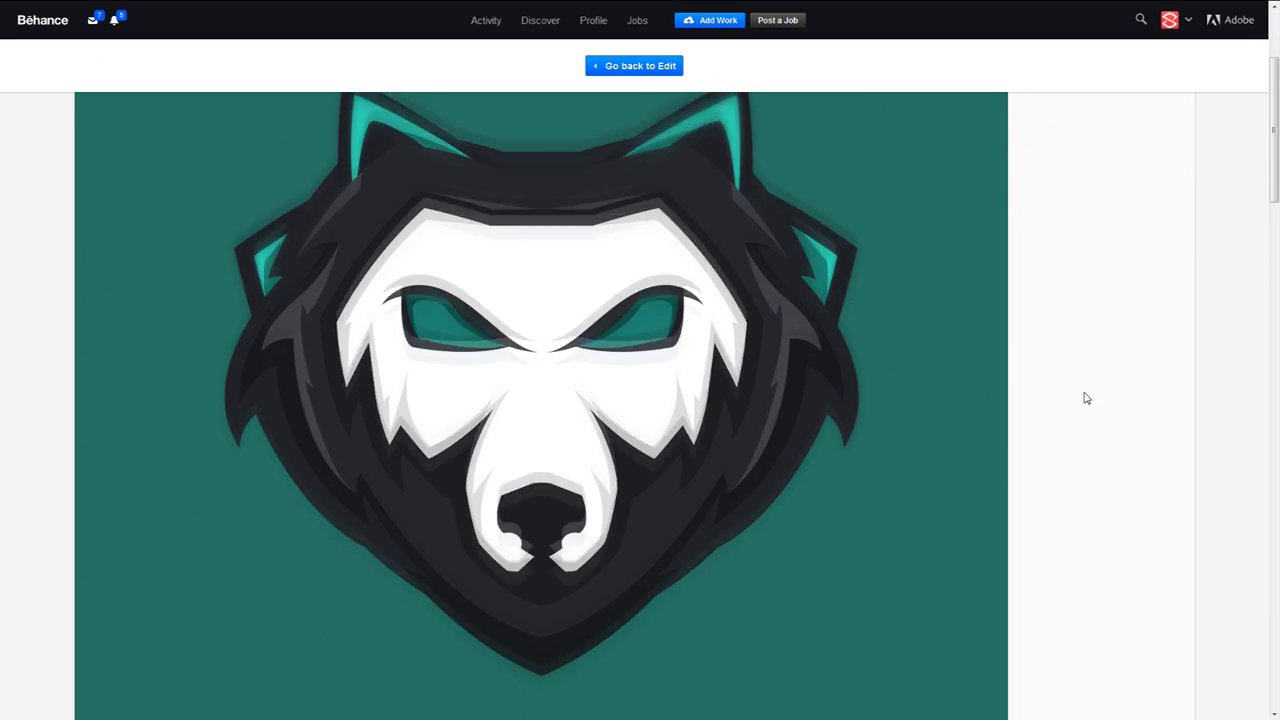
{"action": "scroll", "coordinate": [1086, 398], "scroll_direction": "down", "scroll_amount": 6}
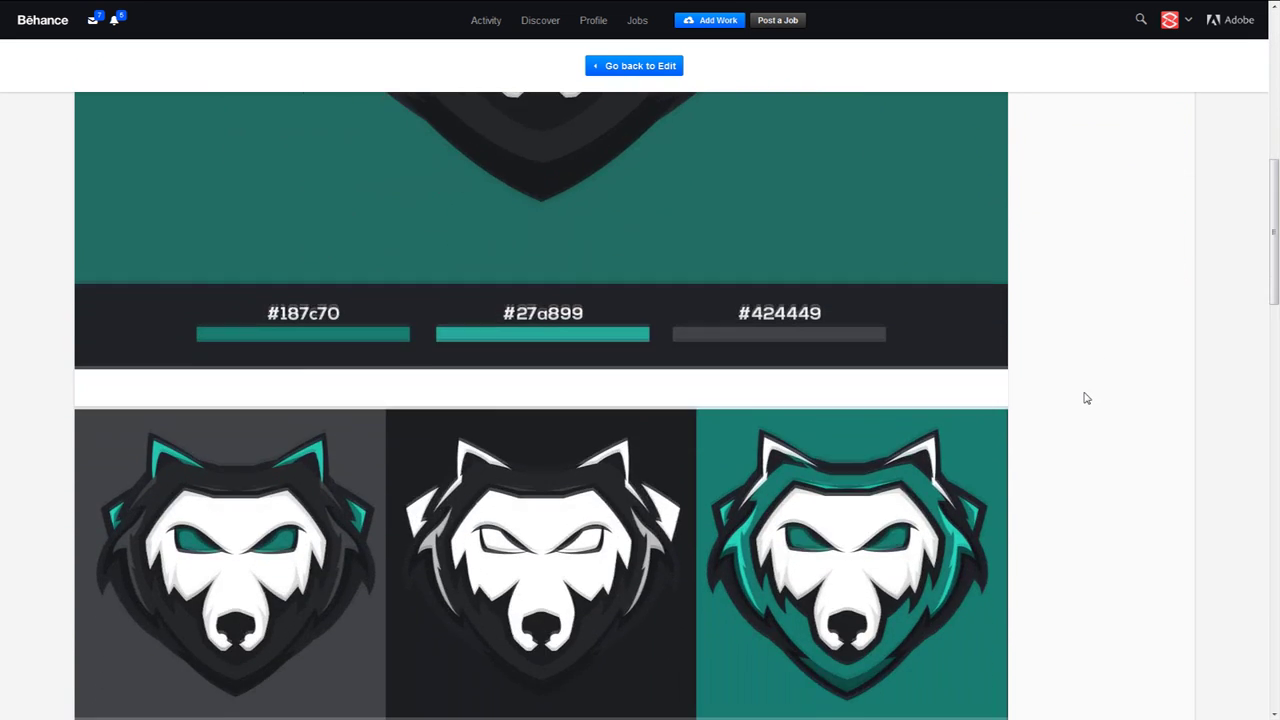
{"action": "scroll", "coordinate": [1086, 398], "scroll_direction": "down", "scroll_amount": 5}
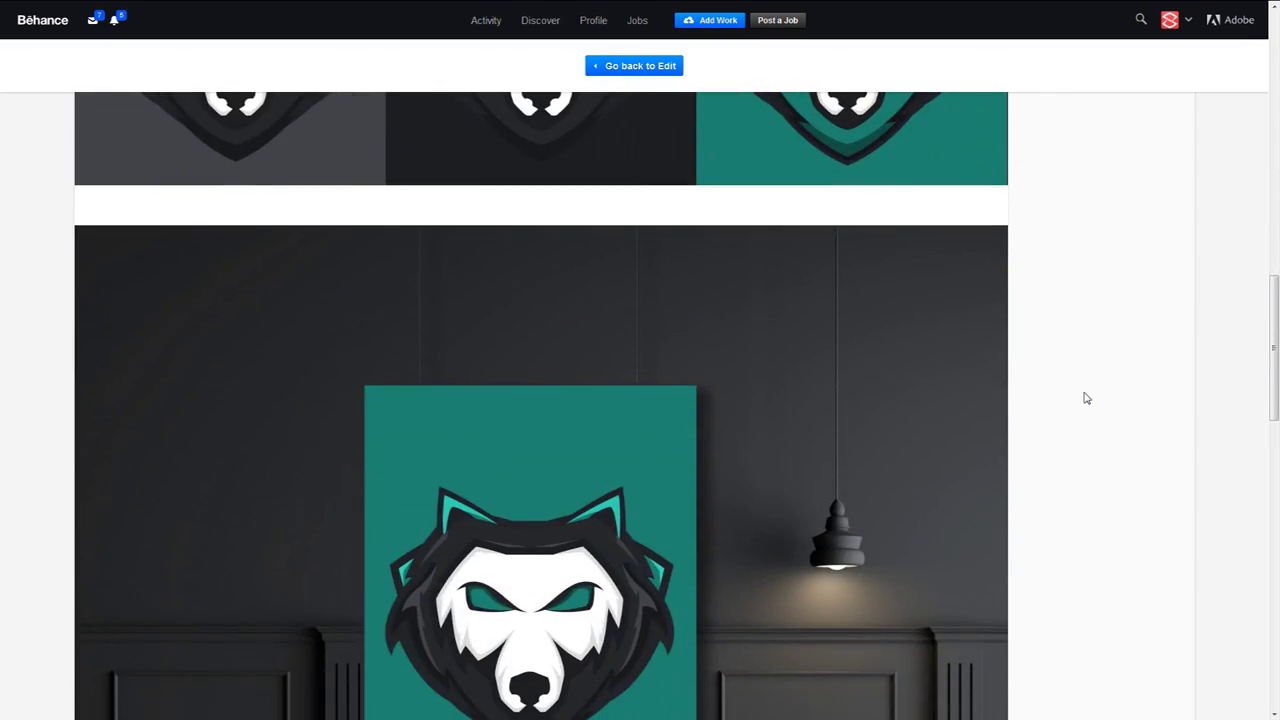
{"action": "scroll", "coordinate": [1097, 409], "scroll_direction": "up", "scroll_amount": 9}
{"action": "scroll", "coordinate": [1097, 409], "scroll_direction": "up", "scroll_amount": 7}
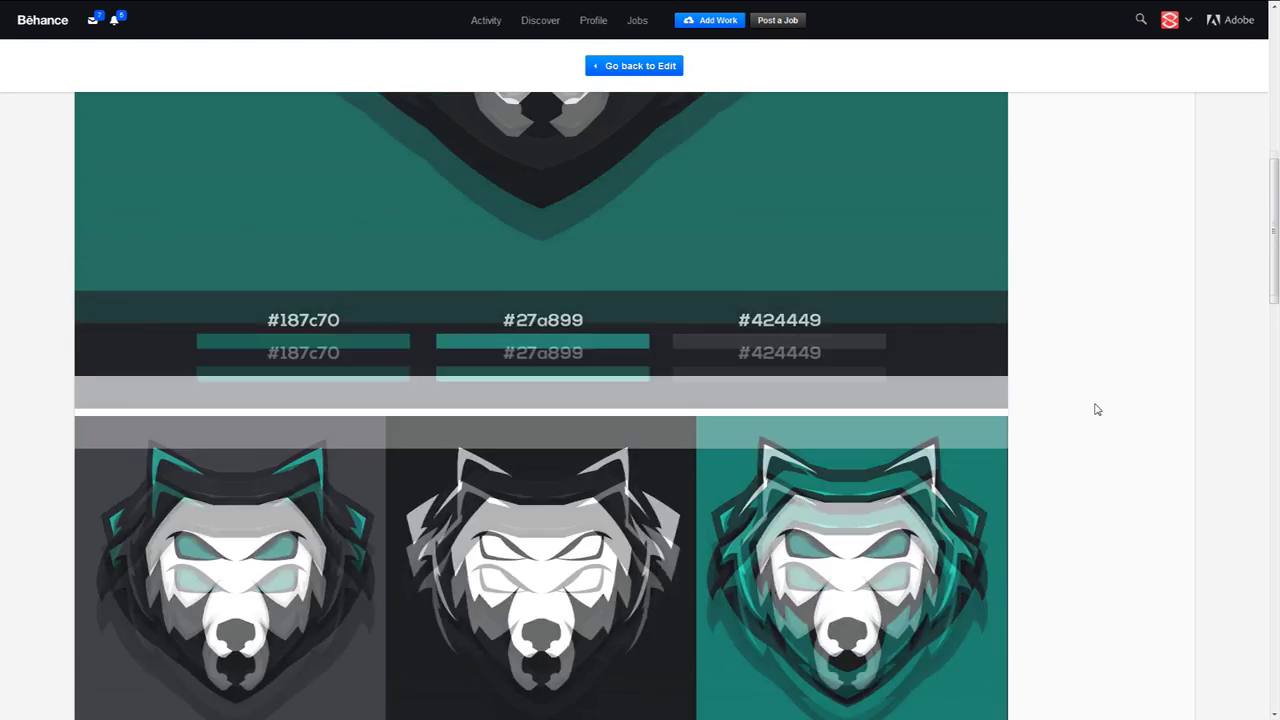
{"action": "scroll", "coordinate": [1097, 409], "scroll_direction": "up", "scroll_amount": 2}
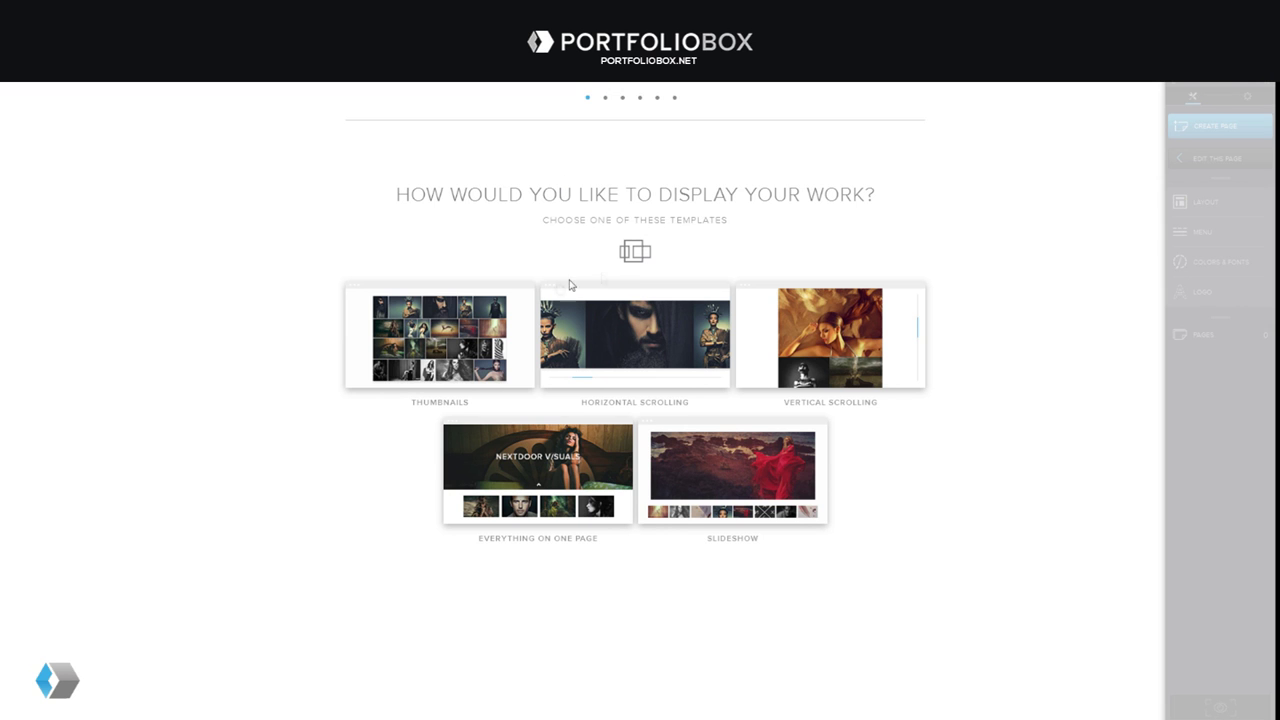
Switch to the Portfoliobox site setup and choose the Thumbnails template, Centered menu, Black background and Serif font.
{"action": "left_click", "coordinate": [472, 329]}
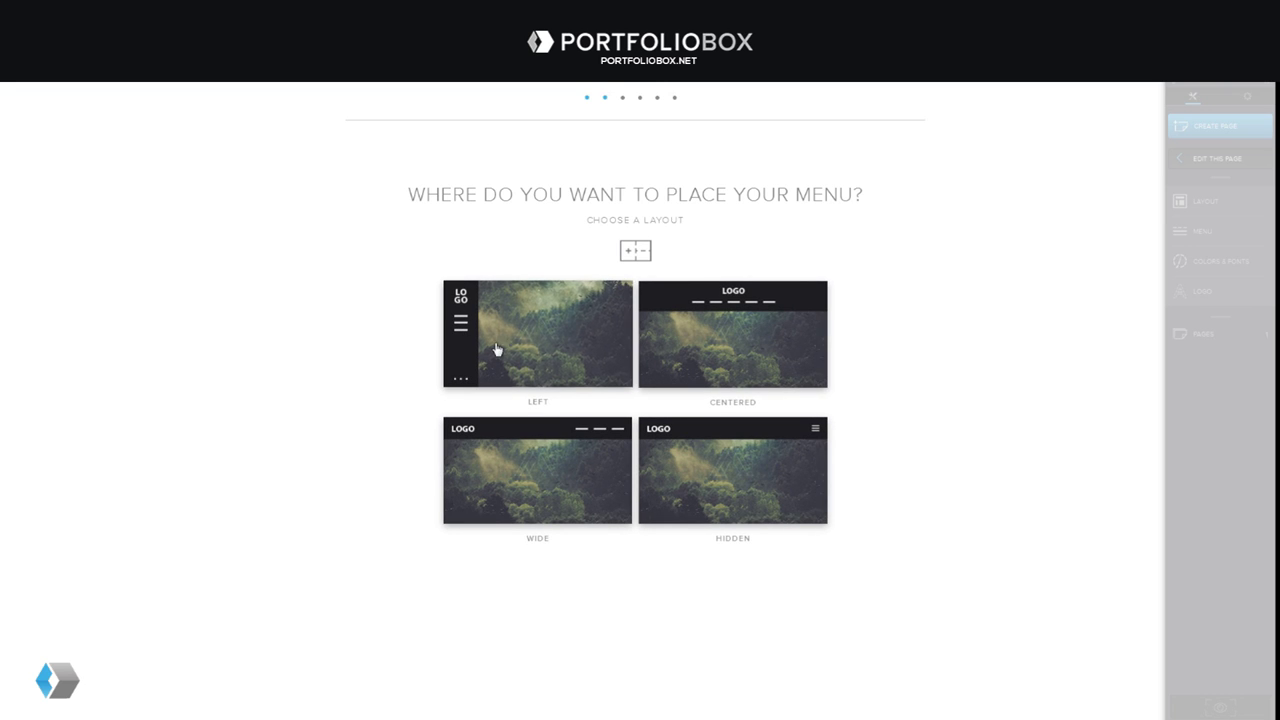
{"action": "left_click", "coordinate": [702, 361]}
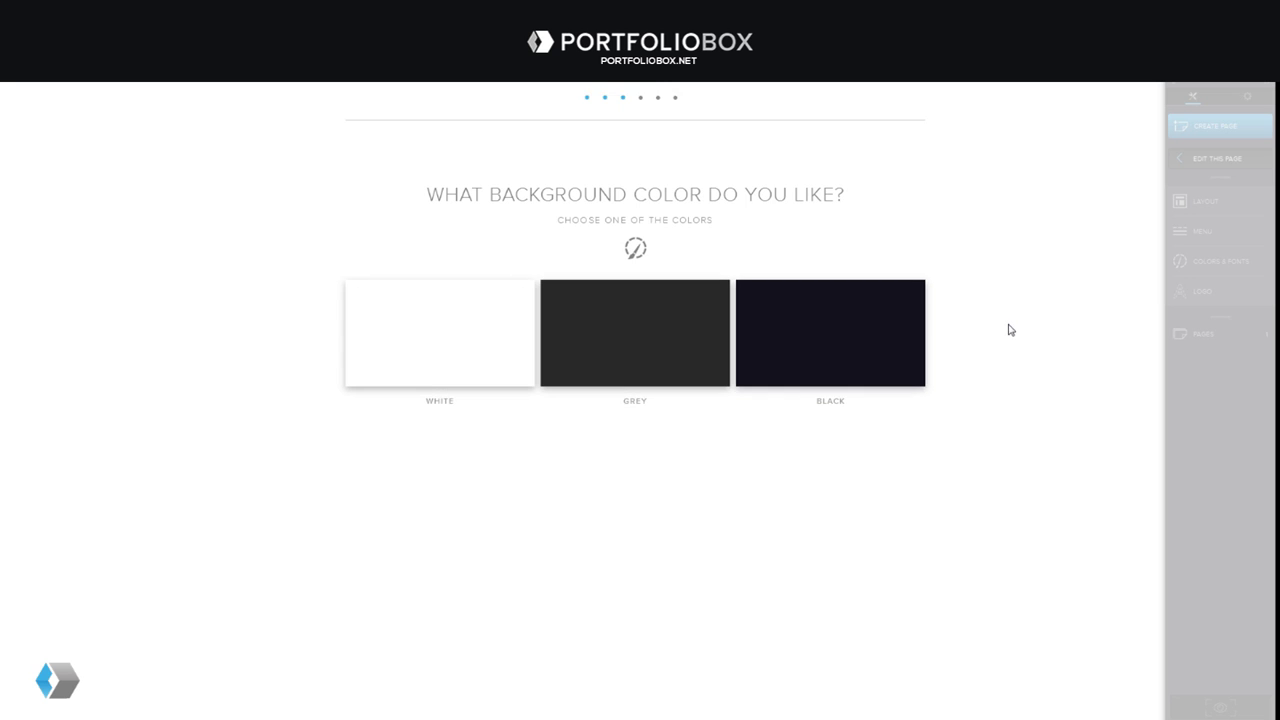
{"action": "left_click", "coordinate": [815, 334]}
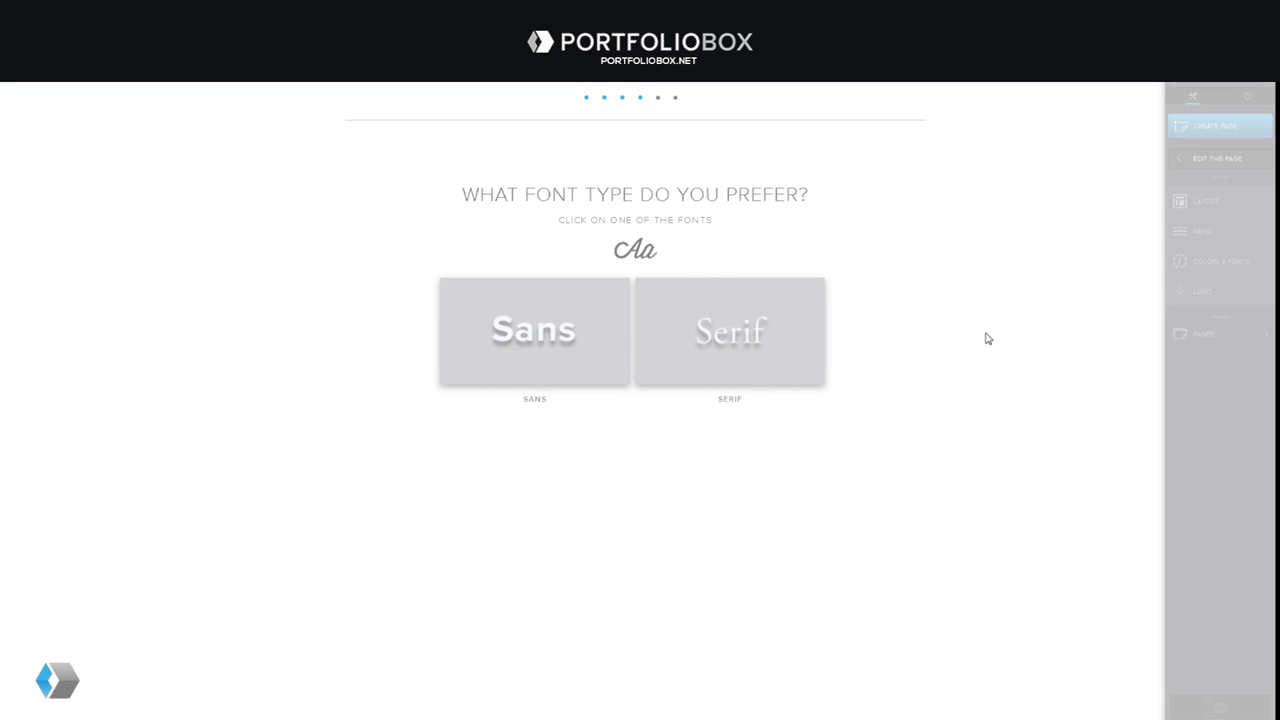
{"action": "left_click", "coordinate": [716, 324]}
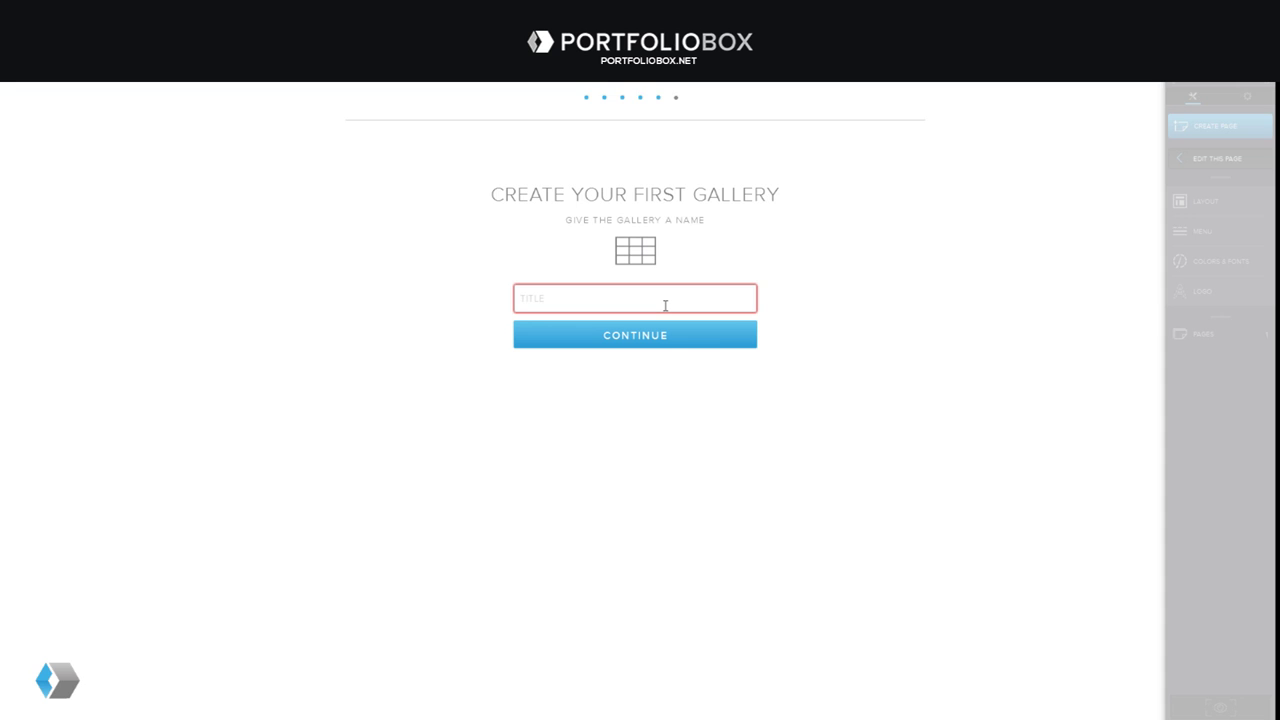
Name the first gallery Designs and open the file selection for uploading its images.
{"action": "type", "text": "Designs"}
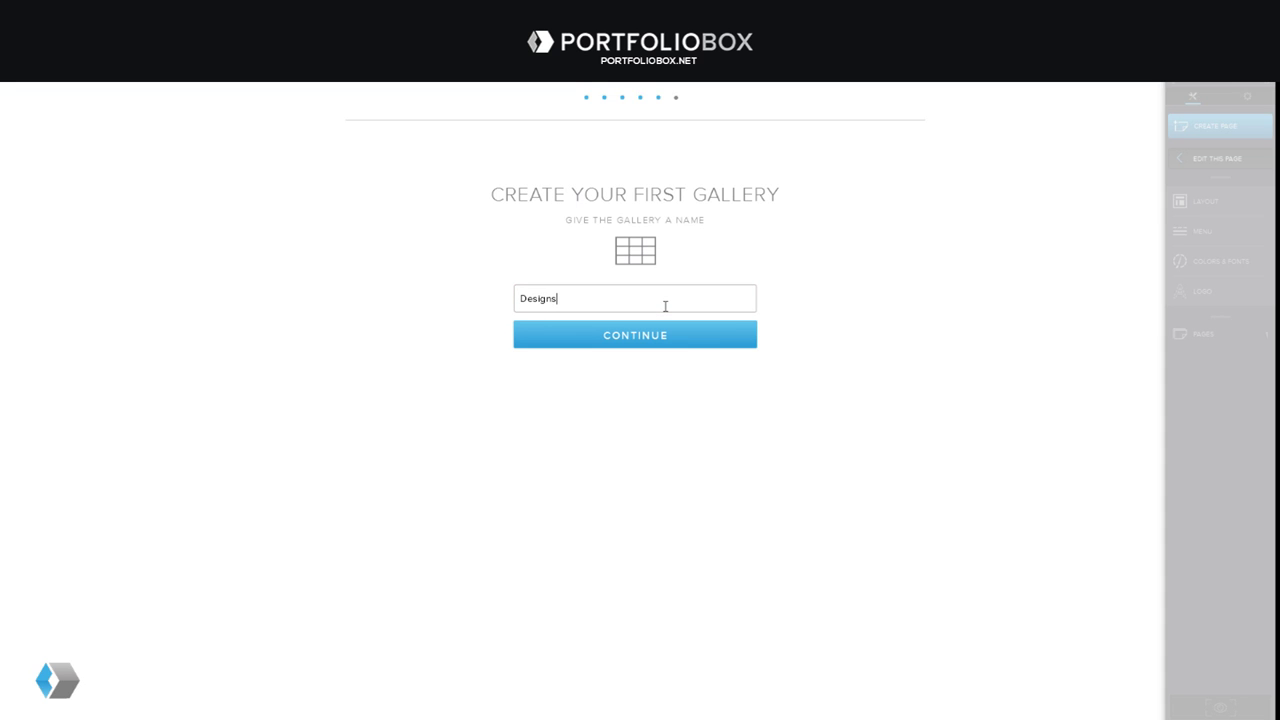
{"action": "left_click", "coordinate": [627, 341]}
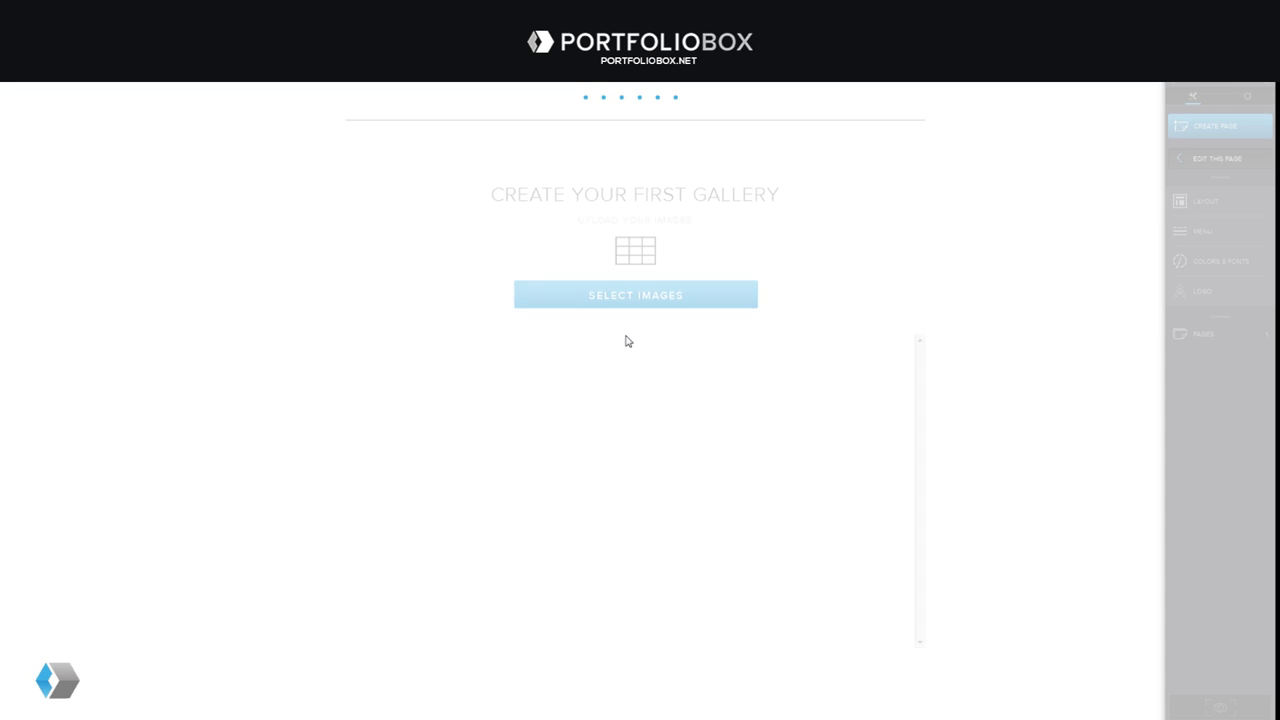
{"action": "left_click", "coordinate": [627, 302]}
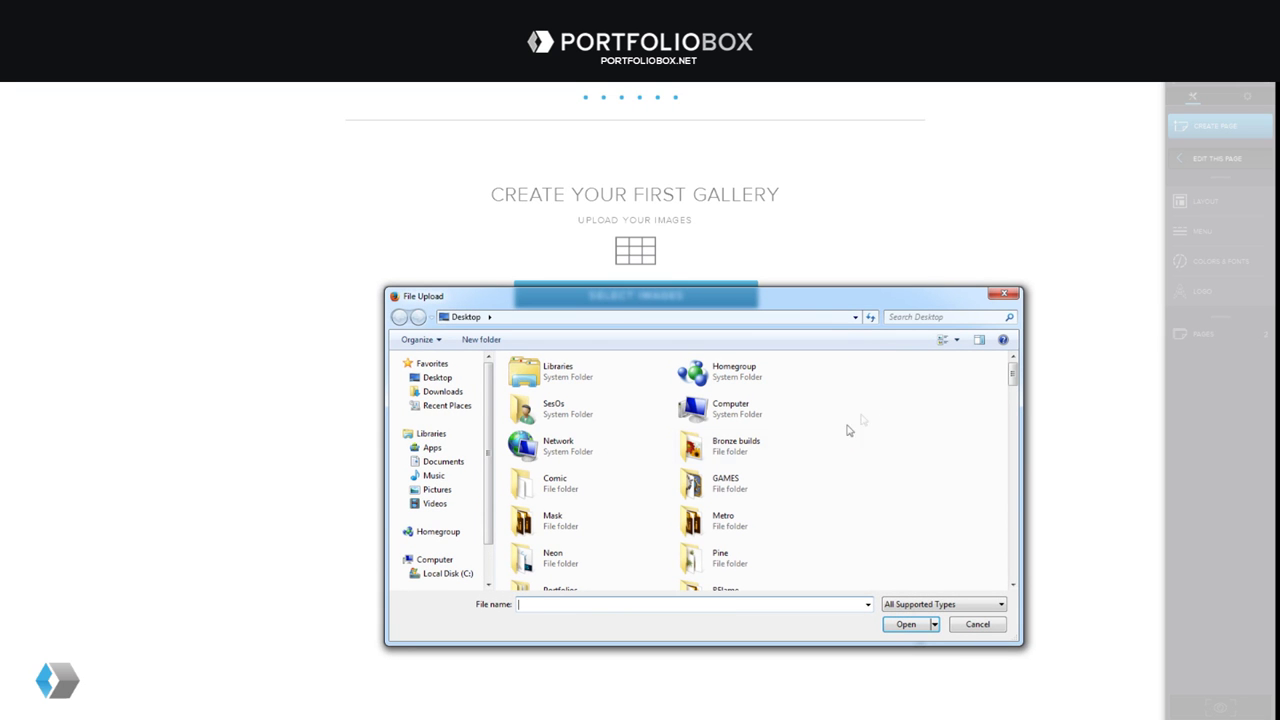